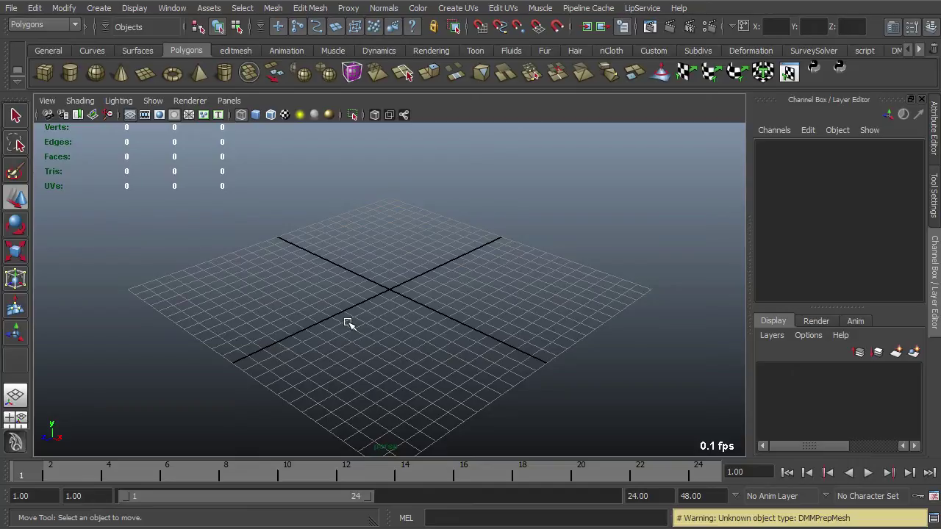
Switch the workspace from the single perspective view to the four-view layout
{"action": "scroll", "coordinate": [493, 271], "scroll_direction": "down", "scroll_amount": 3}
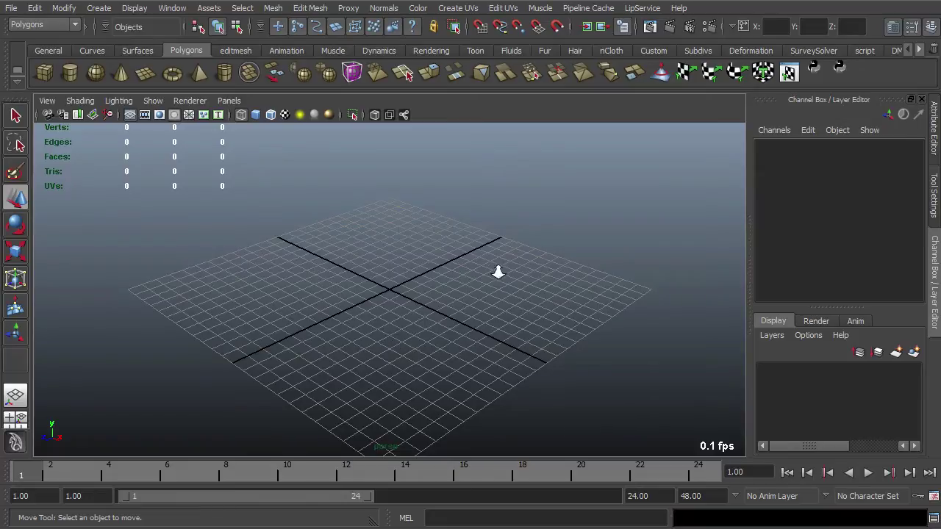
{"action": "scroll", "coordinate": [482, 272], "scroll_direction": "up", "scroll_amount": 2}
{"action": "key", "text": "space"}
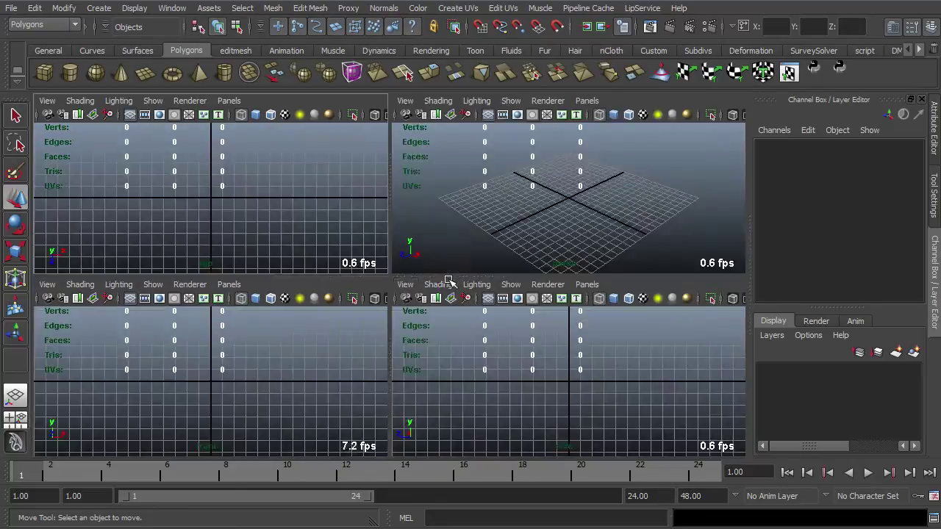
{"action": "left_click", "coordinate": [18, 397]}
{"action": "left_click", "coordinate": [21, 422]}
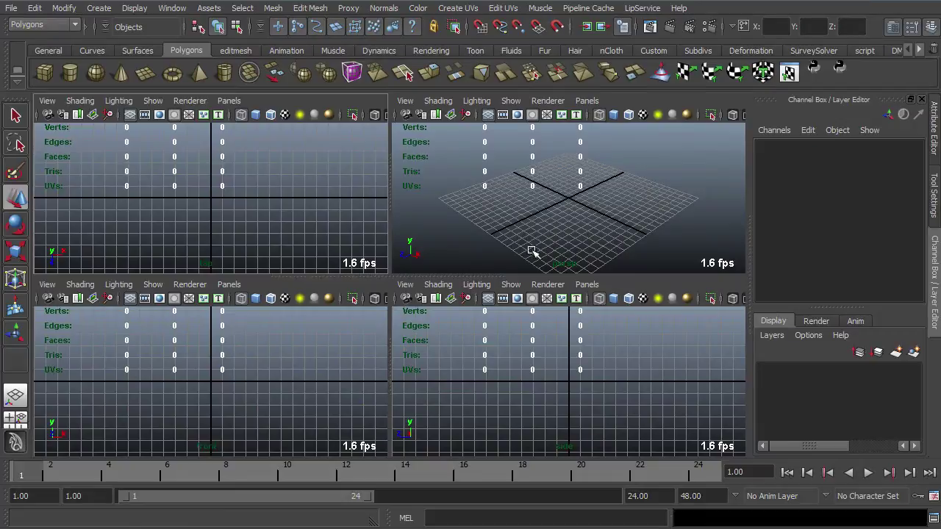
{"action": "middle_click_drag", "start_coordinate": [599, 223], "coordinate": [611, 199], "text": "alt"}
{"action": "mouse_move", "coordinate": [610, 199]}
{"action": "left_mouse_down", "text": "alt"}
{"action": "mouse_move", "coordinate": [599, 211]}
{"action": "mouse_move", "coordinate": [611, 219]}
{"action": "mouse_move", "coordinate": [605, 191]}
{"action": "left_mouse_up", "text": "alt"}
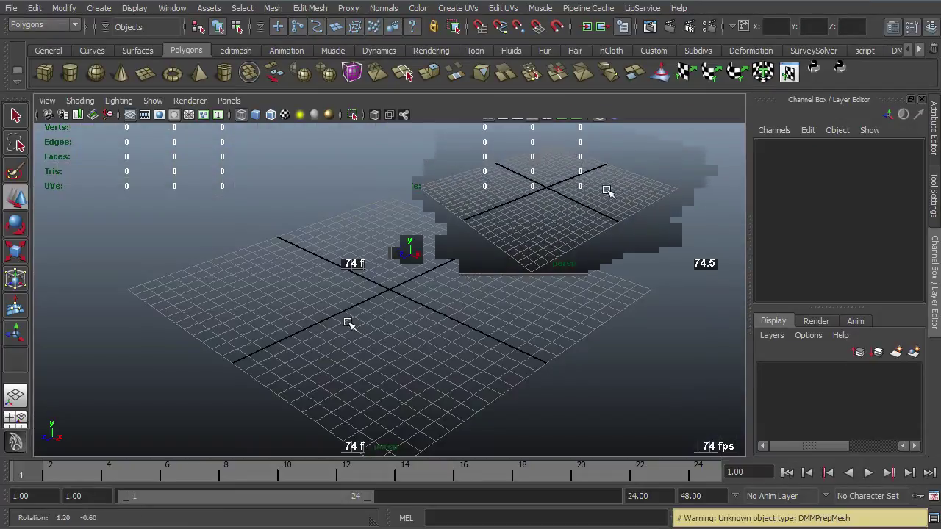
{"action": "key", "text": "space"}
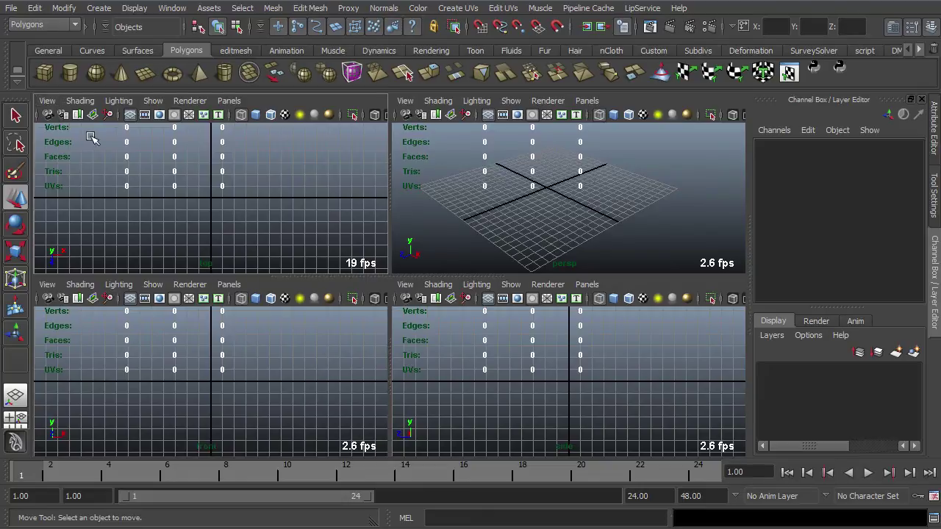
Import ust.jpg from the a7 blueprint folder on the Desktop as an image plane in the top view
{"action": "left_click", "coordinate": [56, 103]}
{"action": "mouse_move", "coordinate": [99, 298]}
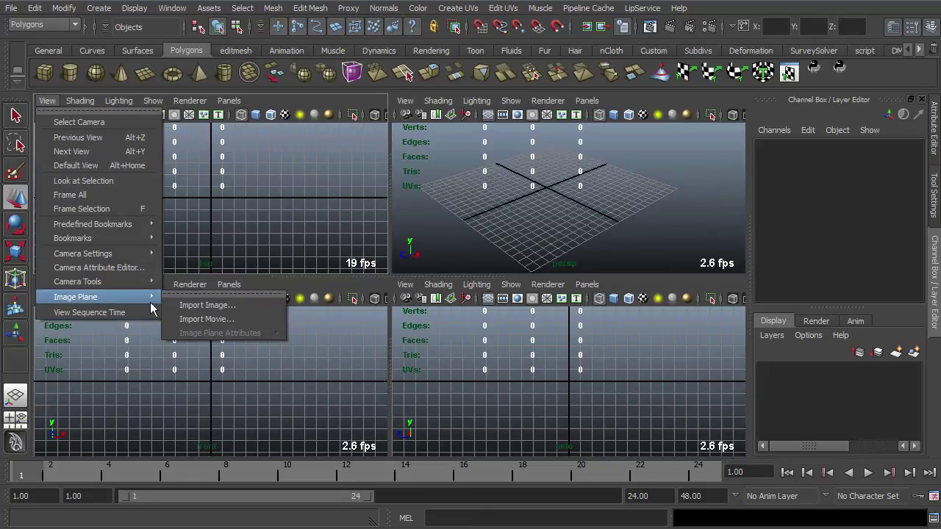
{"action": "left_click", "coordinate": [216, 316]}
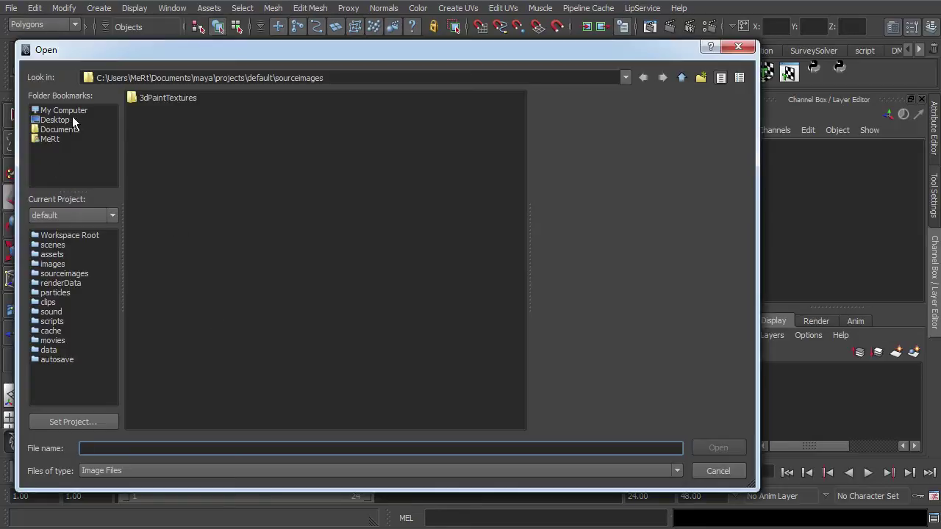
{"action": "left_click", "coordinate": [58, 120]}
{"action": "double_click", "coordinate": [157, 114]}
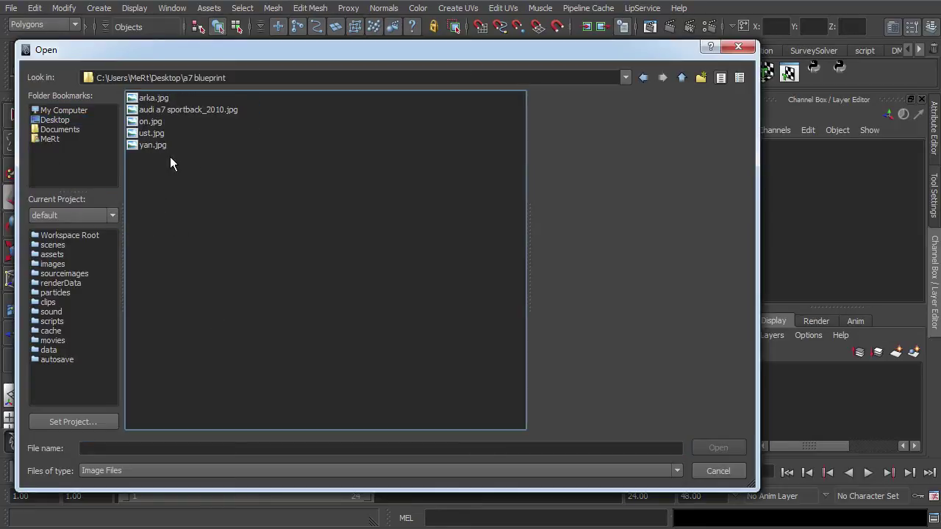
{"action": "left_click", "coordinate": [152, 133]}
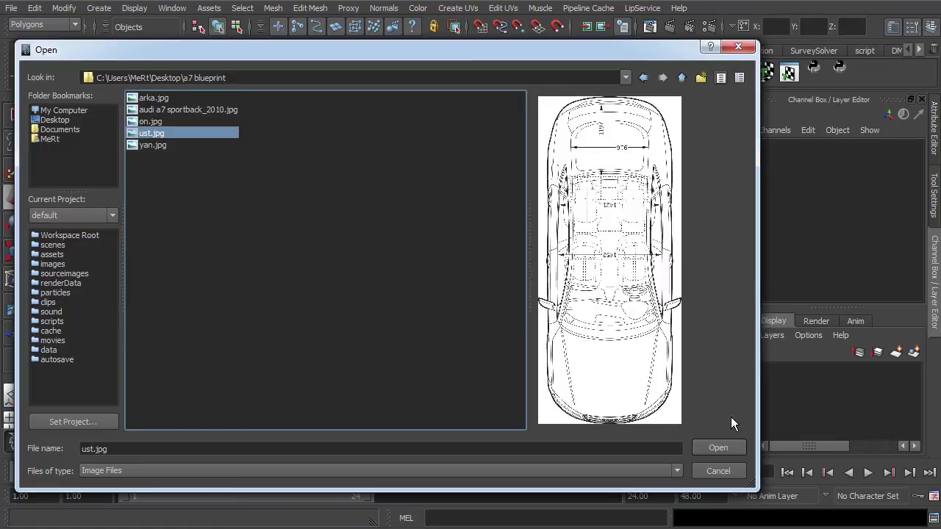
{"action": "left_click", "coordinate": [735, 450]}
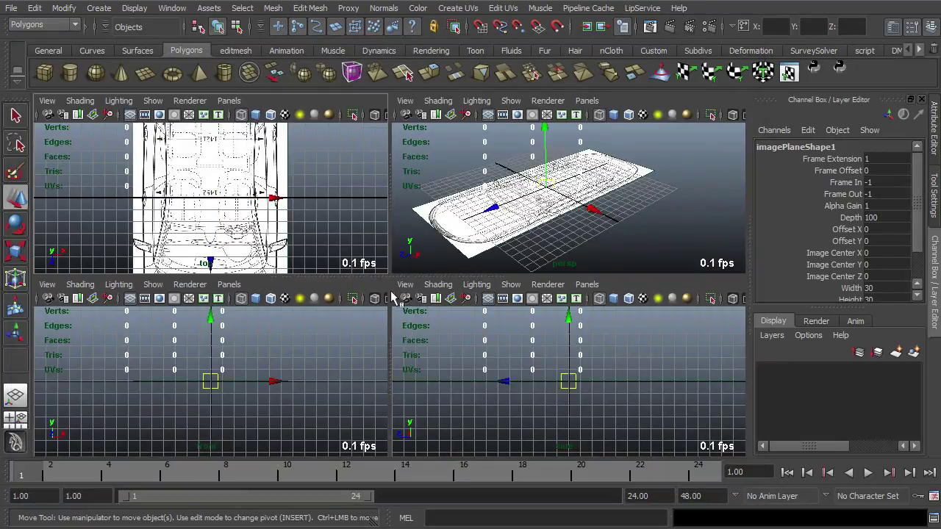
Import on.jpg from the a7 blueprint folder on the Desktop as an image plane in the front view
{"action": "left_click", "coordinate": [48, 285]}
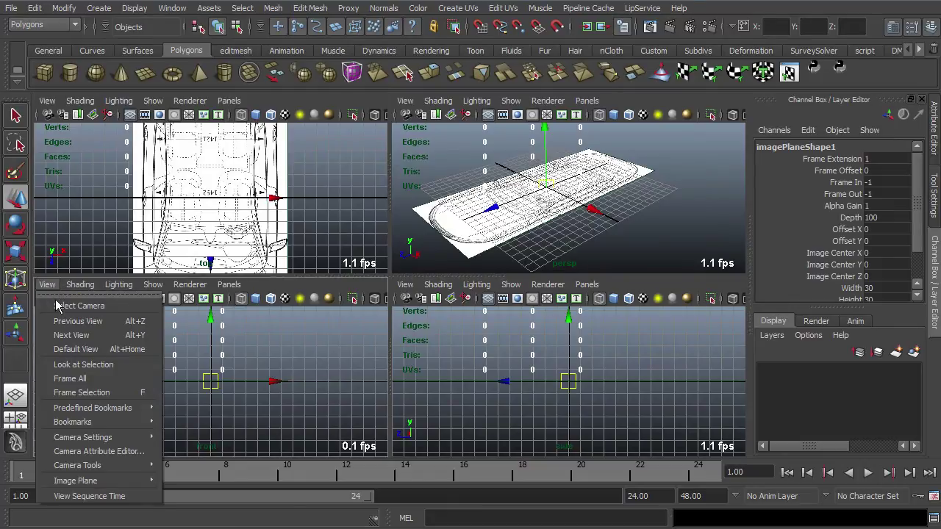
{"action": "mouse_move", "coordinate": [96, 481]}
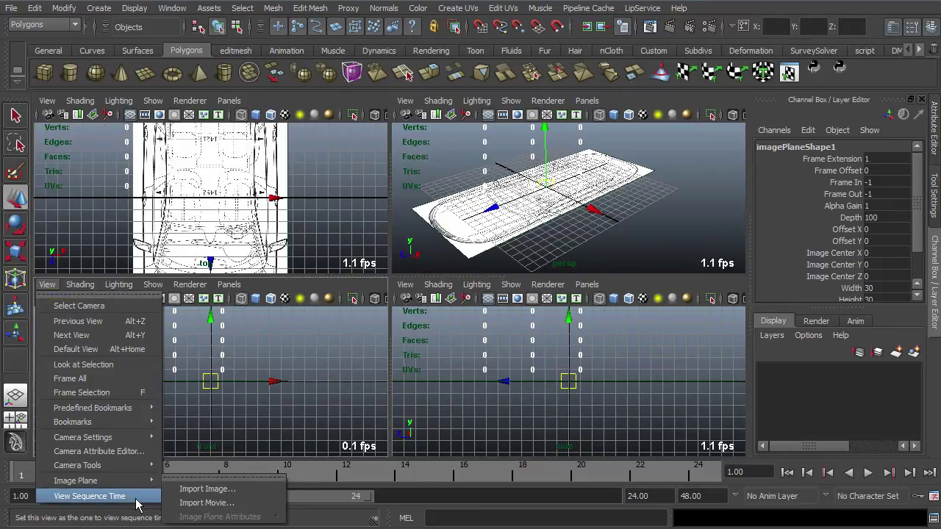
{"action": "left_click", "coordinate": [207, 489]}
{"action": "left_click", "coordinate": [56, 120]}
{"action": "double_click", "coordinate": [163, 111]}
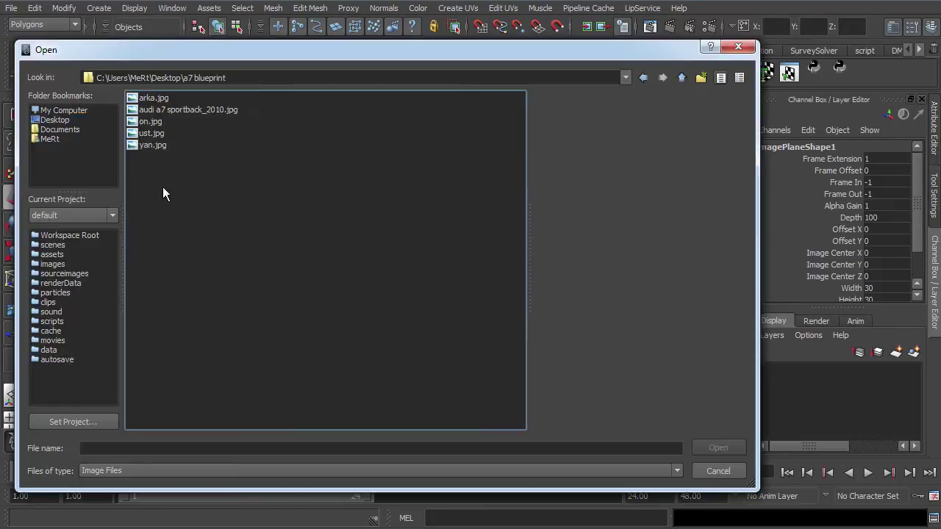
{"action": "double_click", "coordinate": [155, 122]}
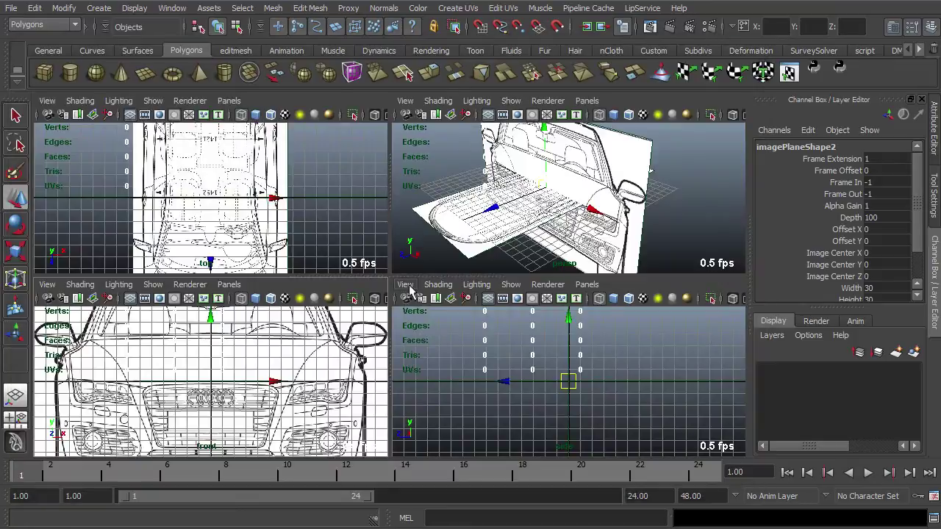
Import yan.jpg from the a7 blueprint folder on the Desktop as an image plane in the side view
{"action": "left_click", "coordinate": [405, 285]}
{"action": "mouse_move", "coordinate": [471, 481]}
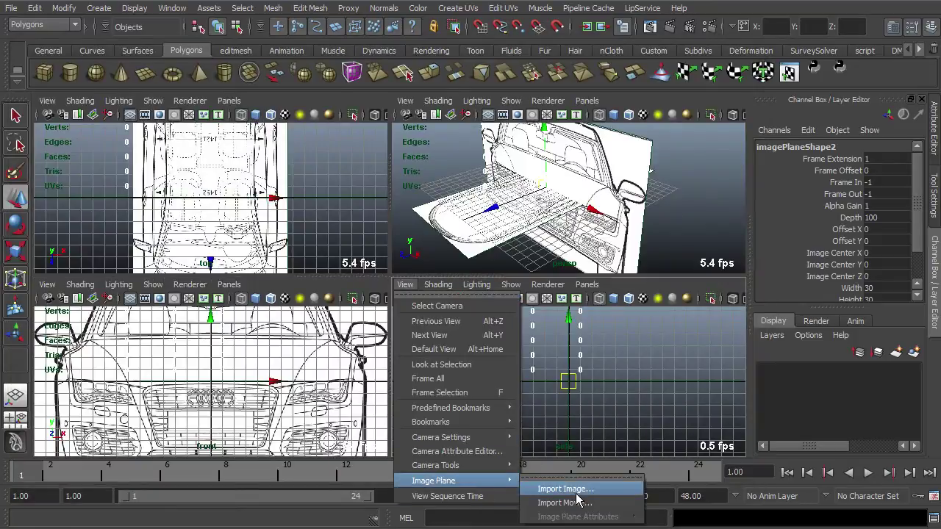
{"action": "left_click", "coordinate": [577, 490]}
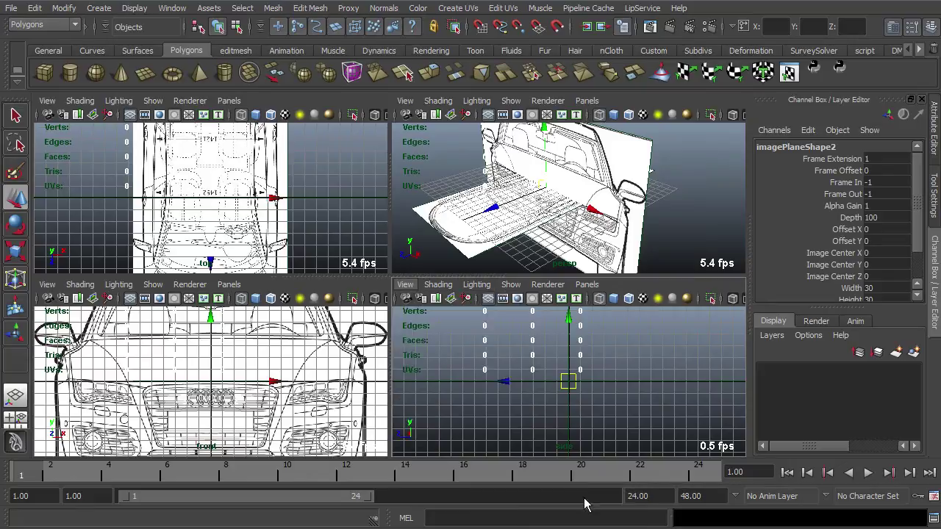
{"action": "left_click", "coordinate": [55, 120]}
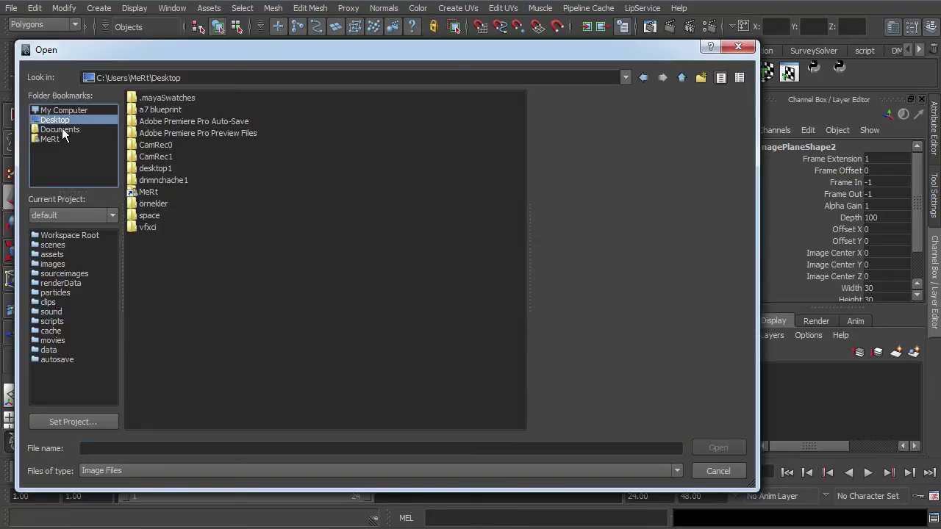
{"action": "double_click", "coordinate": [165, 109]}
{"action": "double_click", "coordinate": [158, 146]}
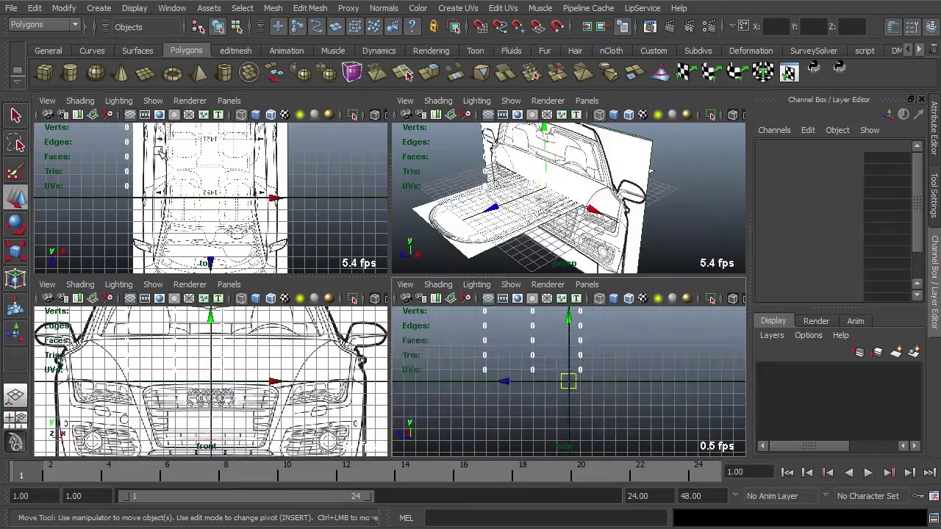
Maximize the perspective view and examine how the three blueprint planes intersect and compare in size
{"action": "left_click", "coordinate": [686, 239]}
{"action": "key", "text": "space"}
{"action": "scroll", "coordinate": [407, 289], "scroll_direction": "down", "scroll_amount": 3}
{"action": "scroll", "coordinate": [360, 313], "scroll_direction": "up", "scroll_amount": 3}
{"action": "left_click_drag", "start_coordinate": [356, 314], "coordinate": [397, 281], "text": "alt"}
{"action": "scroll", "coordinate": [518, 290], "scroll_direction": "down", "scroll_amount": 4}
{"action": "left_click_drag", "start_coordinate": [519, 291], "coordinate": [494, 256], "text": "alt"}
{"action": "scroll", "coordinate": [441, 278], "scroll_direction": "up", "scroll_amount": 3}
{"action": "scroll", "coordinate": [441, 278], "scroll_direction": "down", "scroll_amount": 2}
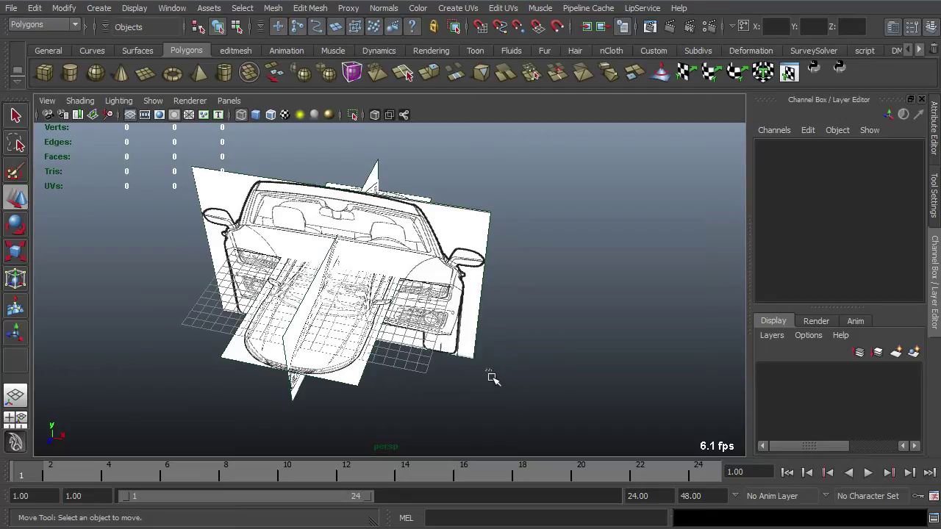
Shrink the front blueprint image plane by setting its width to 10
{"action": "left_click", "coordinate": [475, 356]}
{"action": "scroll", "coordinate": [510, 359], "scroll_direction": "down", "scroll_amount": 2}
{"action": "left_click_drag", "start_coordinate": [452, 335], "coordinate": [336, 261], "text": "alt"}
{"action": "scroll", "coordinate": [337, 260], "scroll_direction": "up", "scroll_amount": 3}
{"action": "middle_click_drag", "start_coordinate": [396, 205], "coordinate": [428, 221], "text": "alt"}
{"action": "scroll", "coordinate": [428, 221], "scroll_direction": "up", "scroll_amount": 4}
{"action": "mouse_move", "coordinate": [428, 220]}
{"action": "left_mouse_down", "text": "alt"}
{"action": "mouse_move", "coordinate": [550, 196]}
{"action": "mouse_move", "coordinate": [331, 213]}
{"action": "mouse_move", "coordinate": [435, 224]}
{"action": "left_mouse_up", "text": "alt"}
{"action": "scroll", "coordinate": [435, 223], "scroll_direction": "down", "scroll_amount": 3}
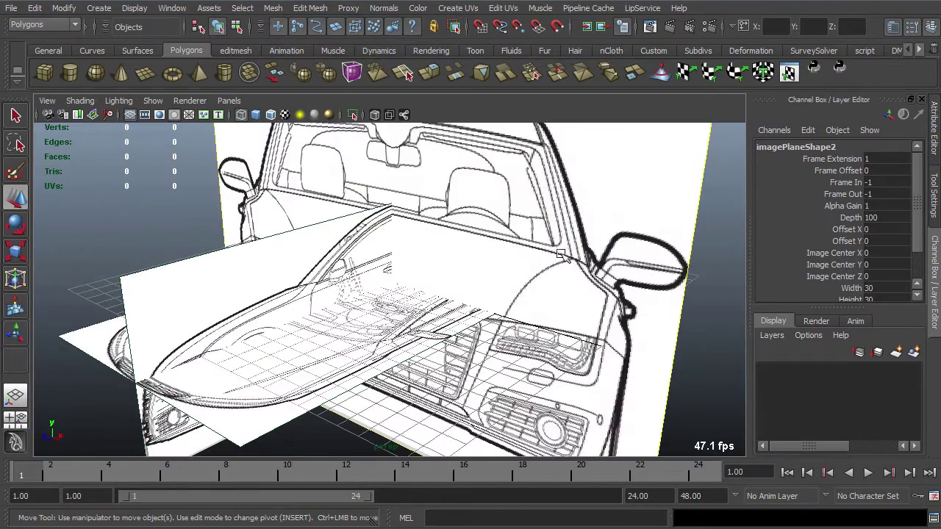
{"action": "scroll", "coordinate": [531, 264], "scroll_direction": "down", "scroll_amount": 2}
{"action": "scroll", "coordinate": [631, 348], "scroll_direction": "down", "scroll_amount": 2}
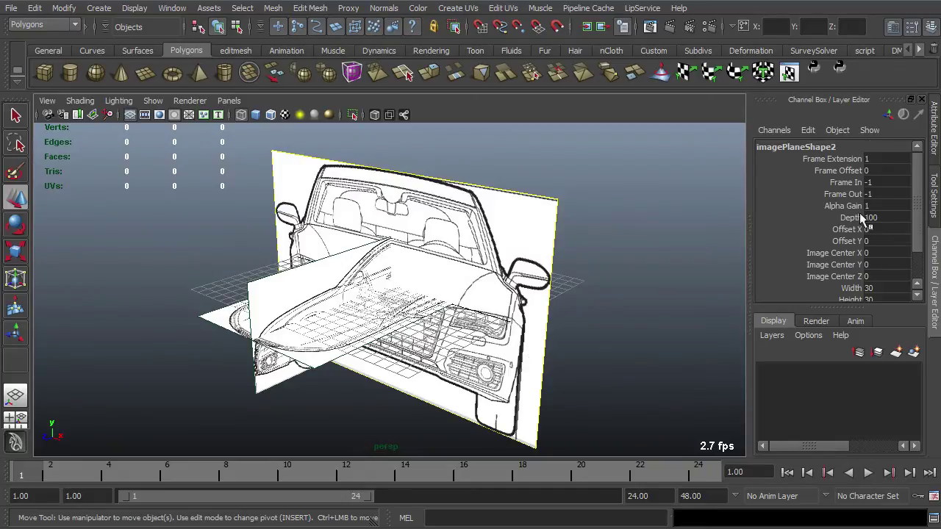
{"action": "scroll", "coordinate": [861, 221], "scroll_direction": "down", "scroll_amount": 3}
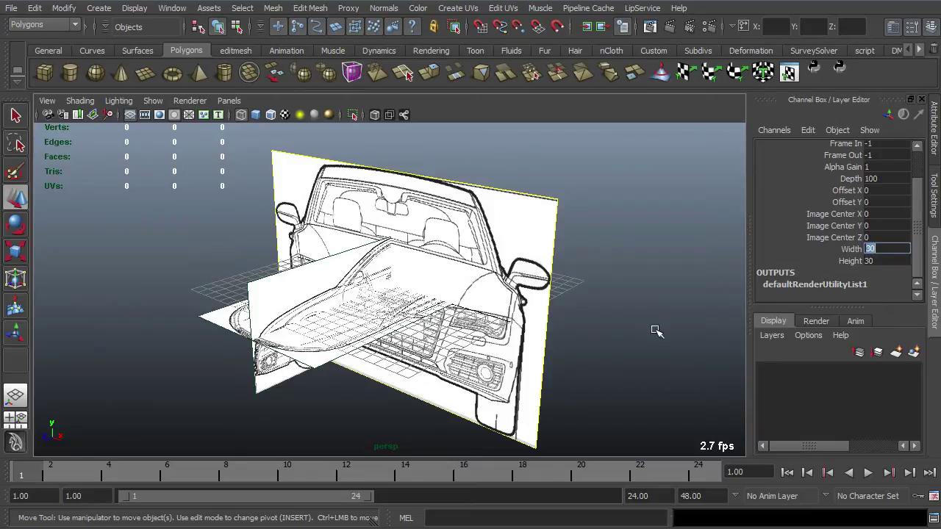
{"action": "key", "text": "Return"}
{"action": "scroll", "coordinate": [441, 268], "scroll_direction": "up", "scroll_amount": 4}
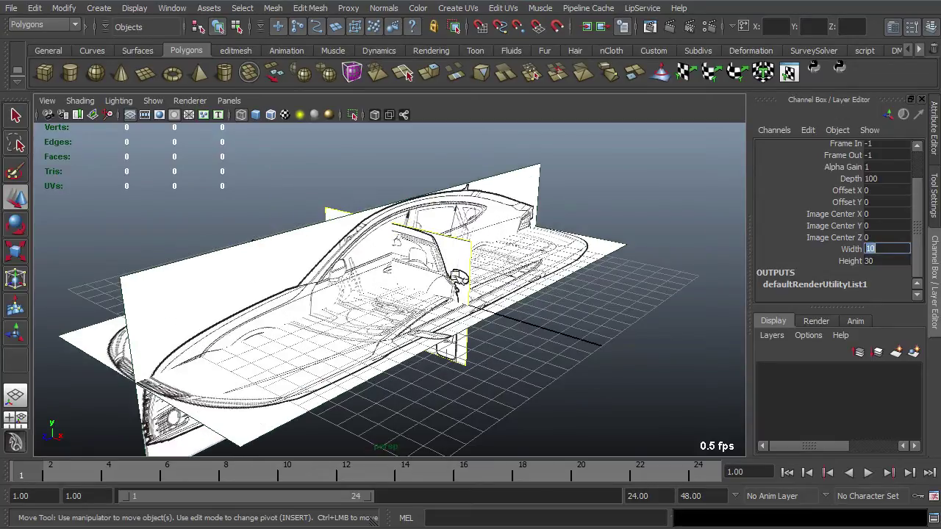
{"action": "scroll", "coordinate": [474, 279], "scroll_direction": "up", "scroll_amount": 3}
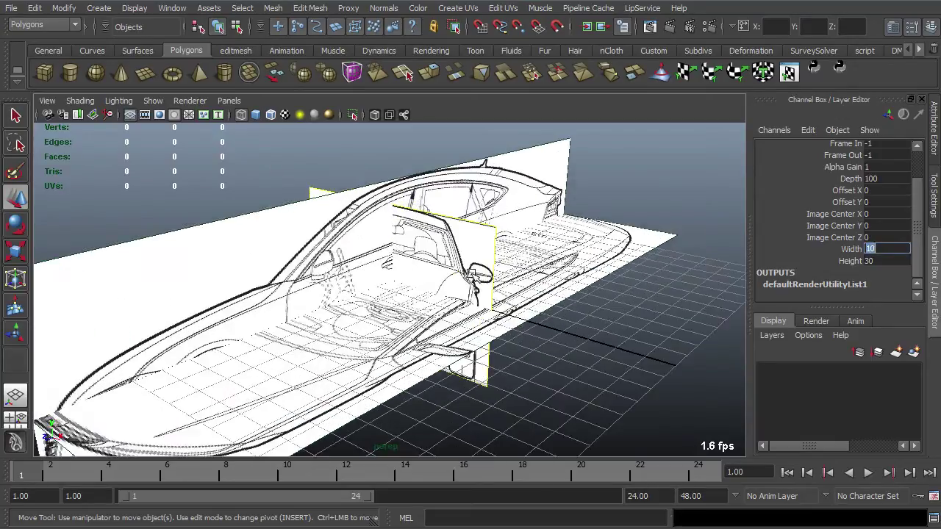
Try widths of 15 and 13 for the front image plane, and settle on a width of 13.1
{"action": "type", "text": "15"}
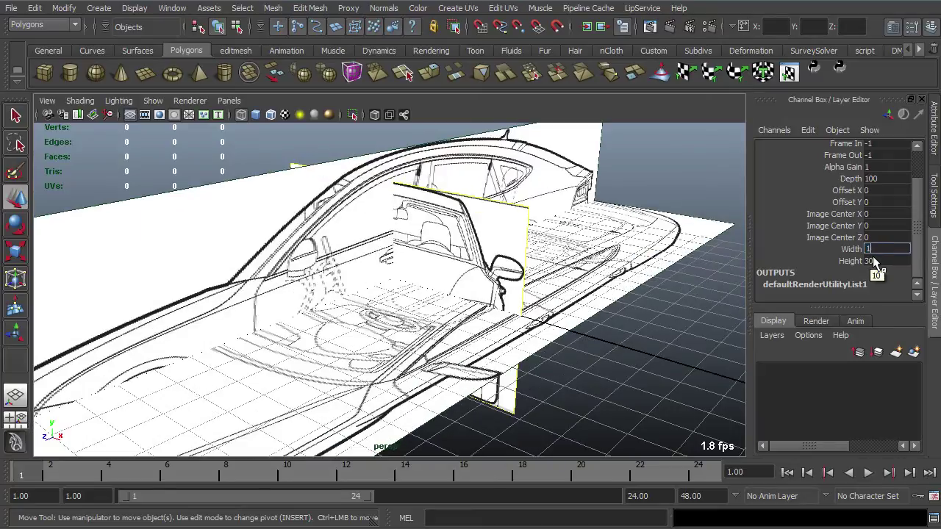
{"action": "key", "text": "Return"}
{"action": "type", "text": "13"}
{"action": "key", "text": "Return"}
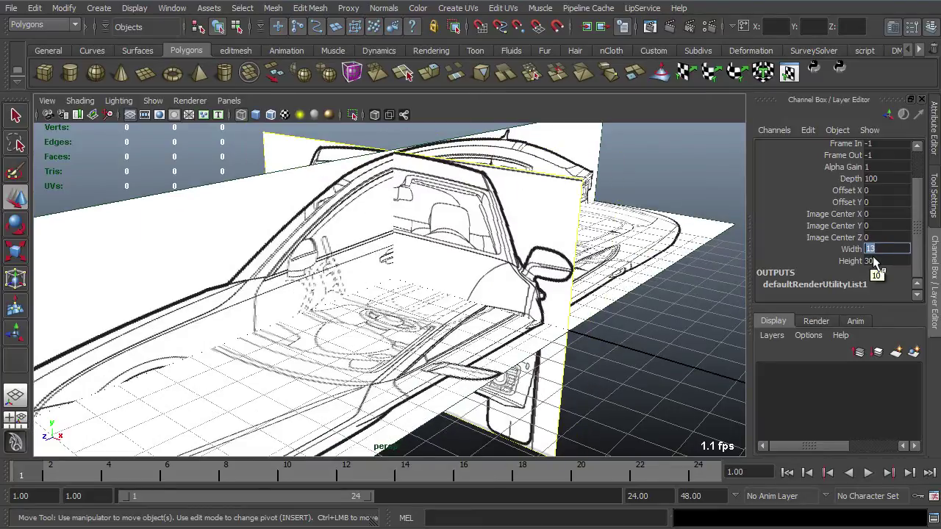
{"action": "type", "text": "13.1"}
{"action": "key", "text": "Return"}
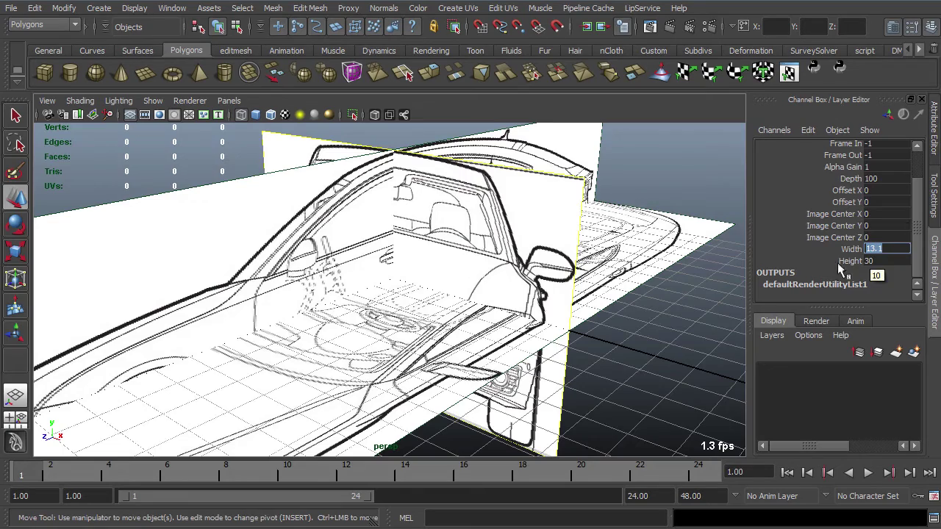
Deselect the front plane and check its fit against the side and top blueprints from several angles
{"action": "left_click", "coordinate": [666, 397]}
{"action": "left_click_drag", "start_coordinate": [479, 183], "coordinate": [294, 309], "text": "alt"}
{"action": "scroll", "coordinate": [393, 272], "scroll_direction": "down", "scroll_amount": 5}
{"action": "scroll", "coordinate": [394, 311], "scroll_direction": "up", "scroll_amount": 5}
{"action": "left_click_drag", "start_coordinate": [444, 319], "coordinate": [559, 338], "text": "alt"}
{"action": "scroll", "coordinate": [450, 326], "scroll_direction": "down", "scroll_amount": 5}
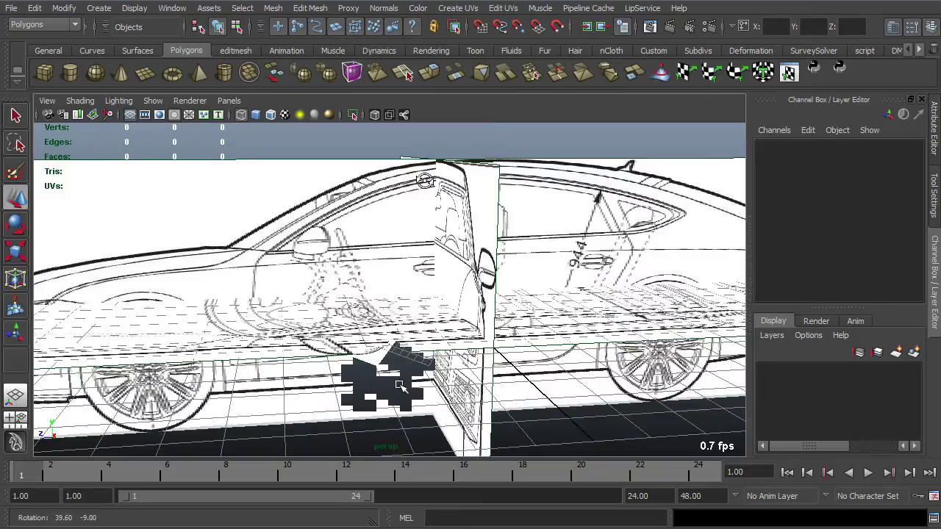
Shift the top blueprint image plane away from the other planes by setting its Image Center Y to -20
{"action": "left_click", "coordinate": [380, 375]}
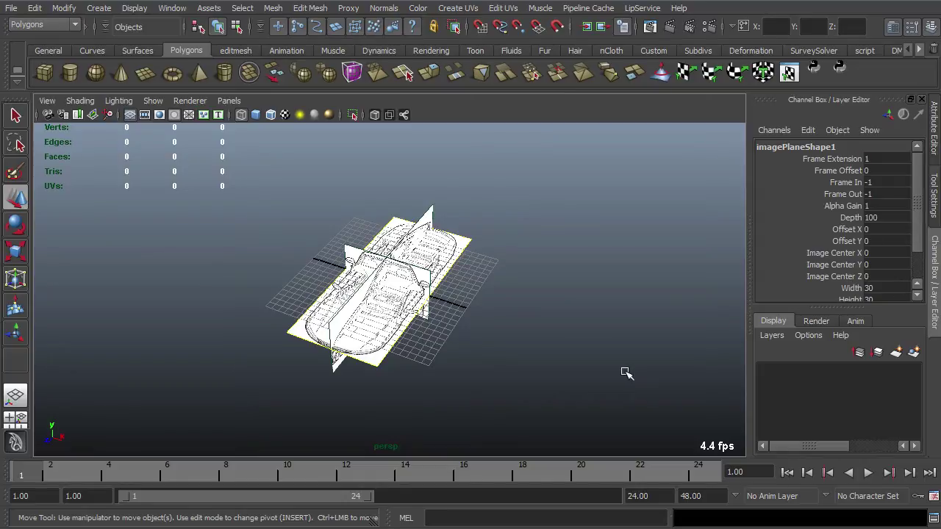
{"action": "scroll", "coordinate": [383, 354], "scroll_direction": "up", "scroll_amount": 3}
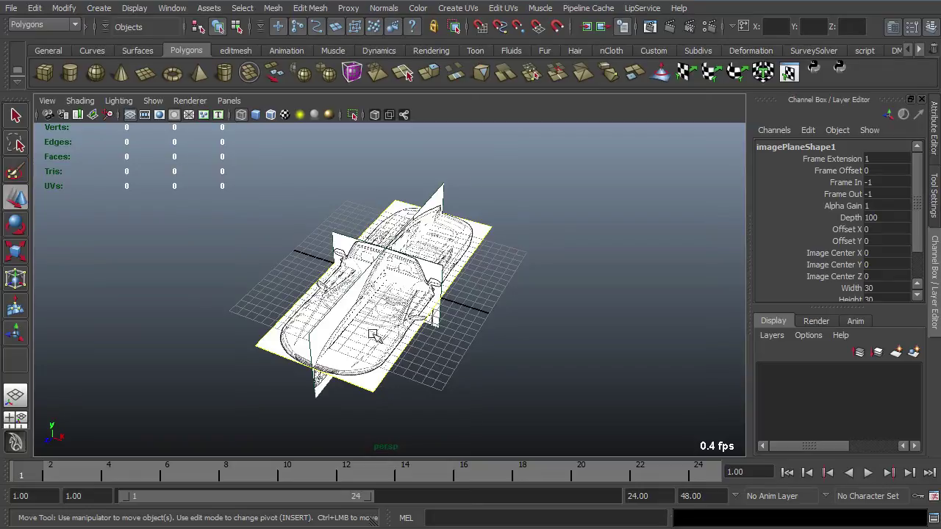
{"action": "scroll", "coordinate": [412, 280], "scroll_direction": "down", "scroll_amount": 5}
{"action": "left_click", "coordinate": [398, 186]}
{"action": "scroll", "coordinate": [403, 316], "scroll_direction": "up", "scroll_amount": 5}
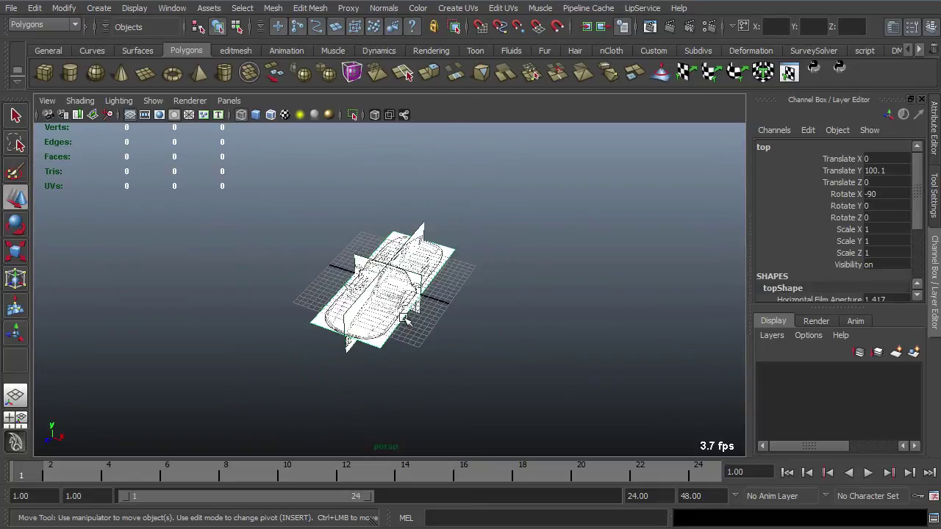
{"action": "left_click", "coordinate": [401, 371]}
{"action": "left_click", "coordinate": [384, 345]}
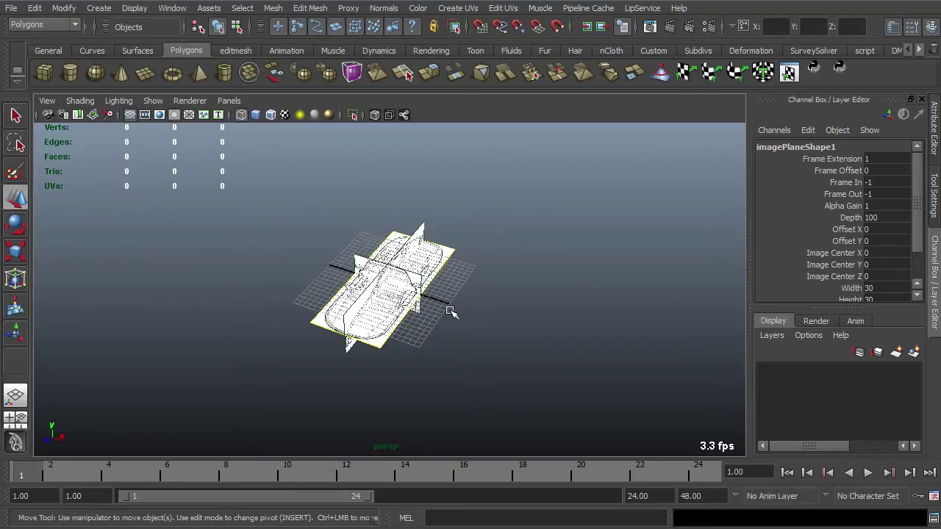
{"action": "scroll", "coordinate": [378, 195], "scroll_direction": "down", "scroll_amount": 5}
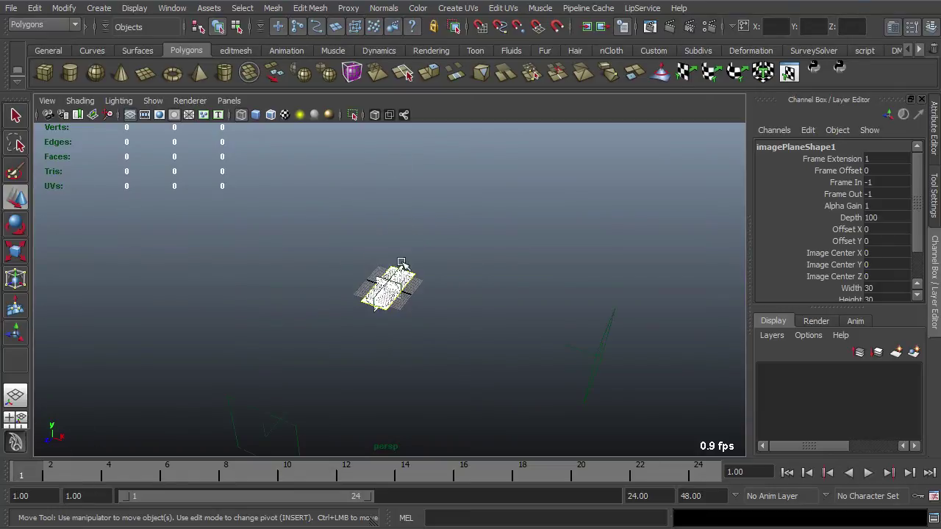
{"action": "scroll", "coordinate": [397, 325], "scroll_direction": "up", "scroll_amount": 5}
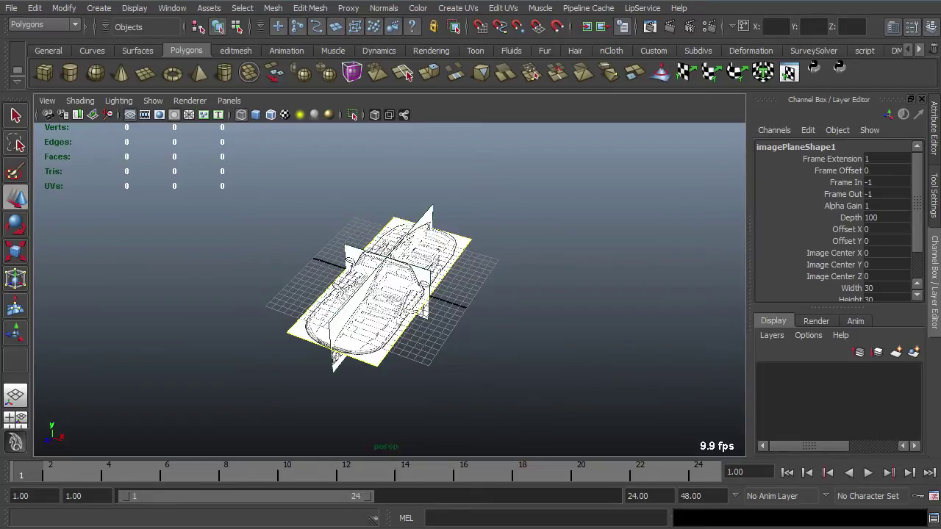
{"action": "left_click", "coordinate": [878, 266]}
{"action": "type", "text": "-20"}
{"action": "key", "text": "Return"}
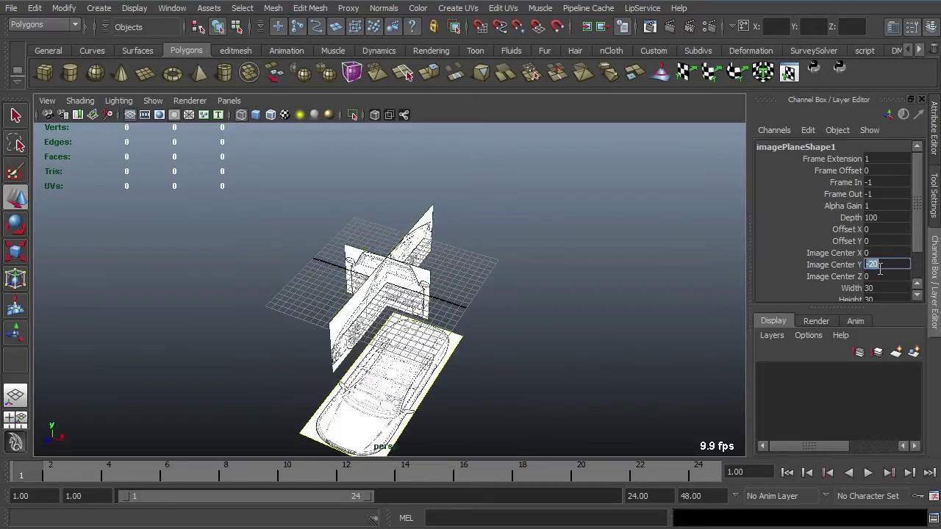
Offset the side blueprint image plane from the grid by setting its Image Center X to -20
{"action": "scroll", "coordinate": [466, 262], "scroll_direction": "down", "scroll_amount": 5}
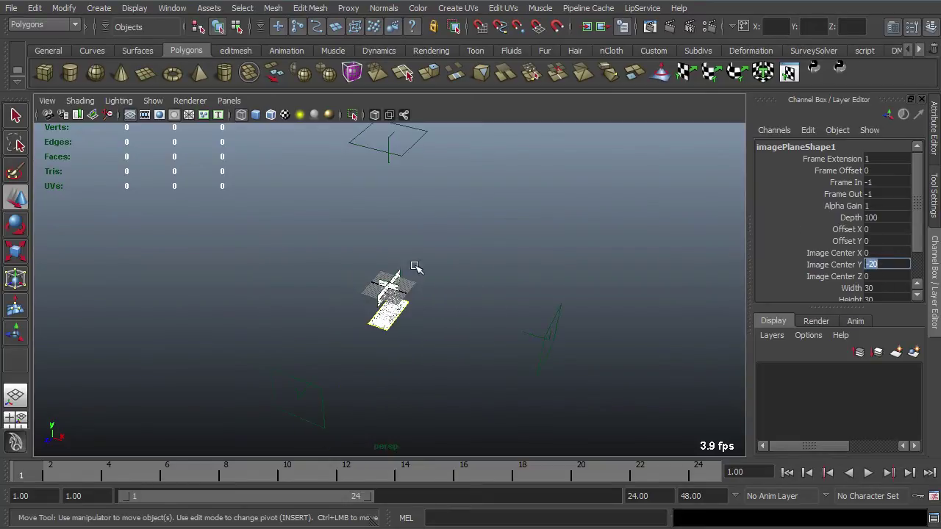
{"action": "left_click_drag", "start_coordinate": [401, 337], "coordinate": [415, 307], "text": "alt"}
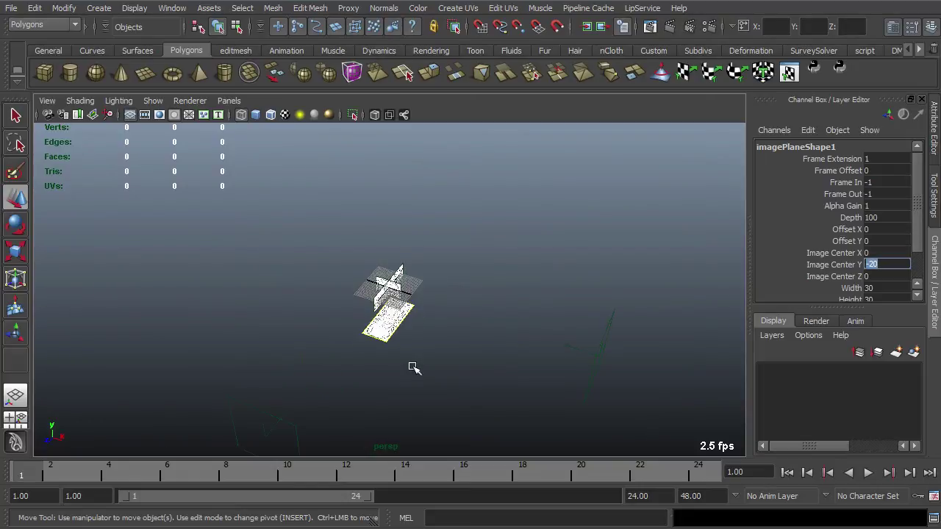
{"action": "scroll", "coordinate": [413, 368], "scroll_direction": "up", "scroll_amount": 5}
{"action": "left_click_drag", "start_coordinate": [406, 178], "coordinate": [475, 210]}
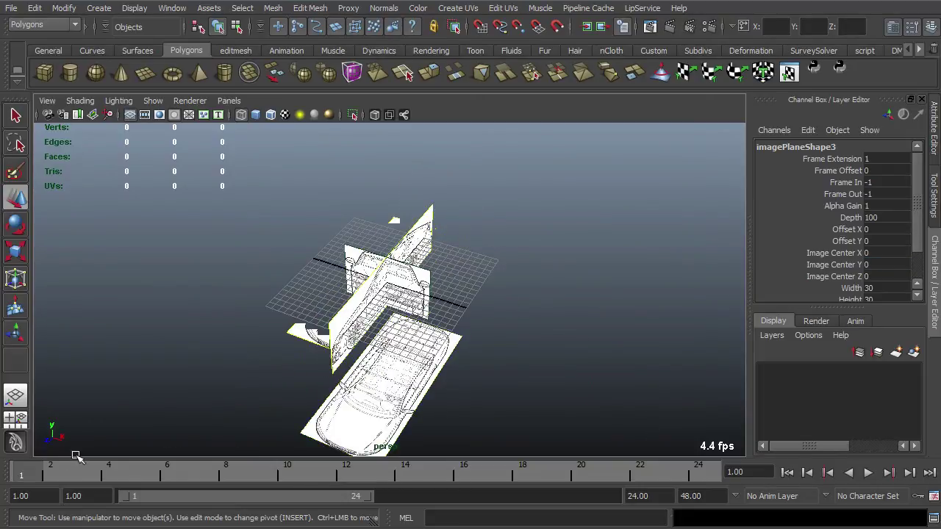
{"action": "left_click", "coordinate": [886, 254]}
{"action": "type", "text": "-20"}
{"action": "key", "text": "Return"}
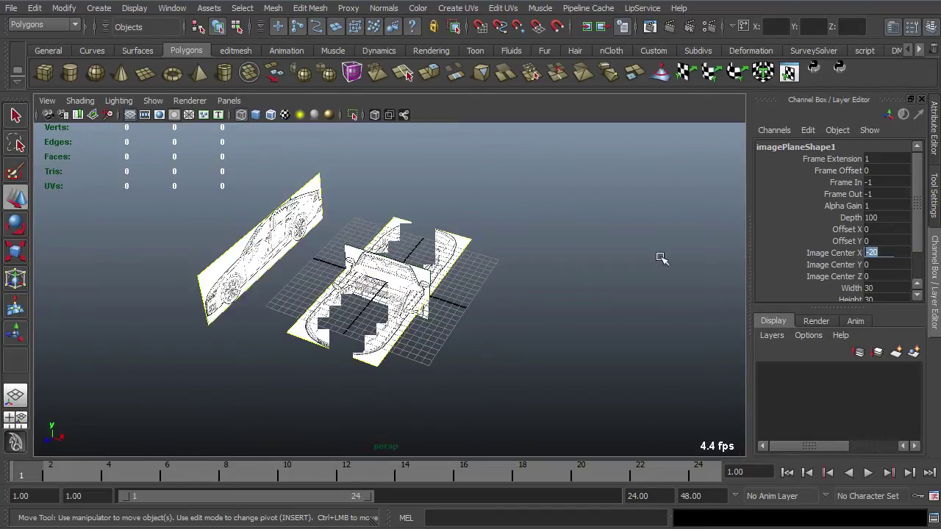
Push the front blueprint image plane away from the grid by setting its Image Center Z to 40
{"action": "left_click", "coordinate": [430, 277]}
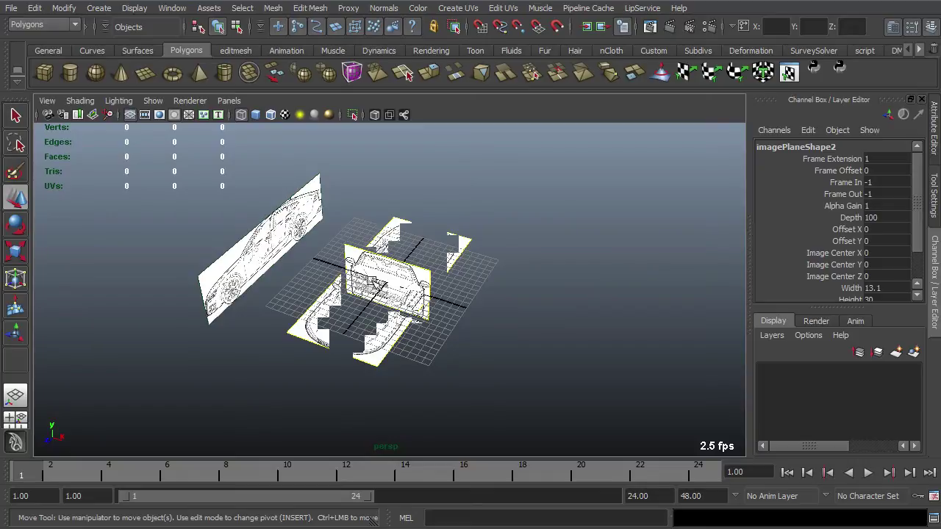
{"action": "scroll", "coordinate": [373, 280], "scroll_direction": "down", "scroll_amount": 5}
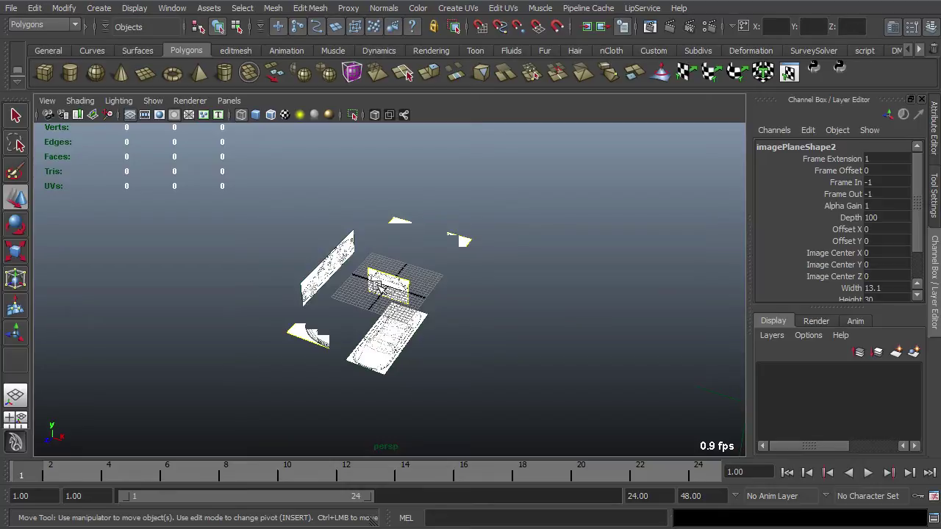
{"action": "double_click", "coordinate": [881, 280]}
{"action": "type", "text": "40"}
{"action": "key", "text": "Return"}
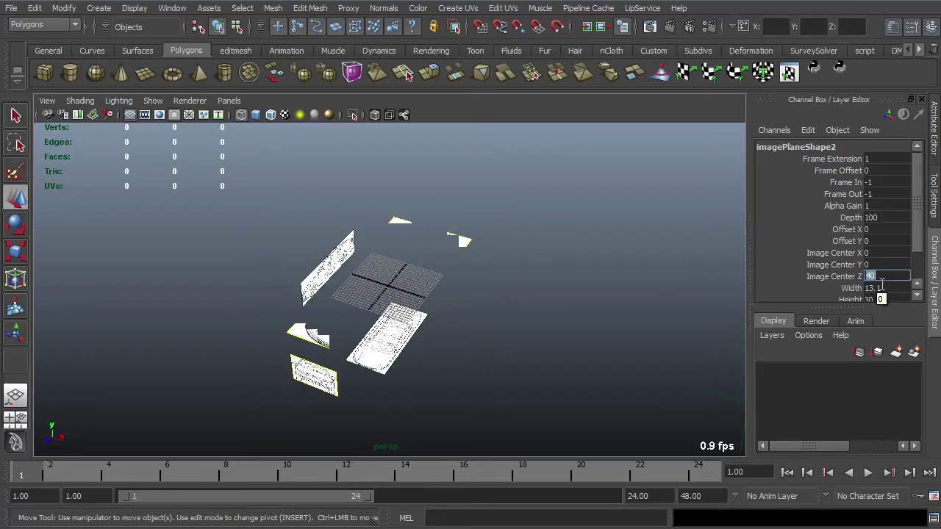
Examine the spacing of the front, side and top blueprint planes around the grid in the perspective view
{"action": "left_click", "coordinate": [522, 356]}
{"action": "left_click_drag", "start_coordinate": [522, 355], "coordinate": [311, 319], "text": "alt"}
{"action": "left_click_drag", "start_coordinate": [372, 326], "coordinate": [306, 316], "text": "alt"}
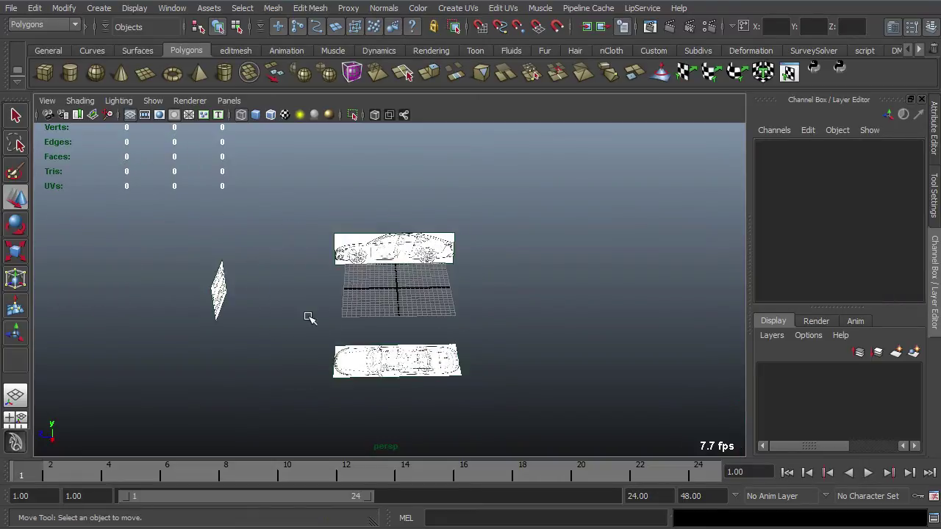
{"action": "left_click", "coordinate": [211, 285]}
{"action": "left_click", "coordinate": [301, 267]}
{"action": "left_click_drag", "start_coordinate": [301, 267], "coordinate": [436, 292], "text": "alt"}
{"action": "scroll", "coordinate": [437, 317], "scroll_direction": "up", "scroll_amount": 2}
{"action": "scroll", "coordinate": [372, 331], "scroll_direction": "up", "scroll_amount": 3}
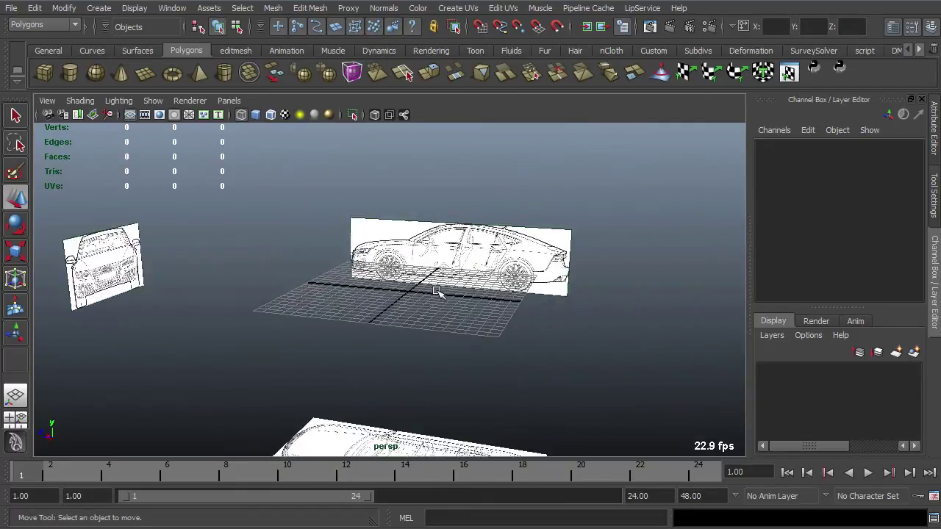
{"action": "scroll", "coordinate": [461, 290], "scroll_direction": "down", "scroll_amount": 2}
Replace the top view with a new front orthographic view and name its camera back
{"action": "key", "text": "space"}
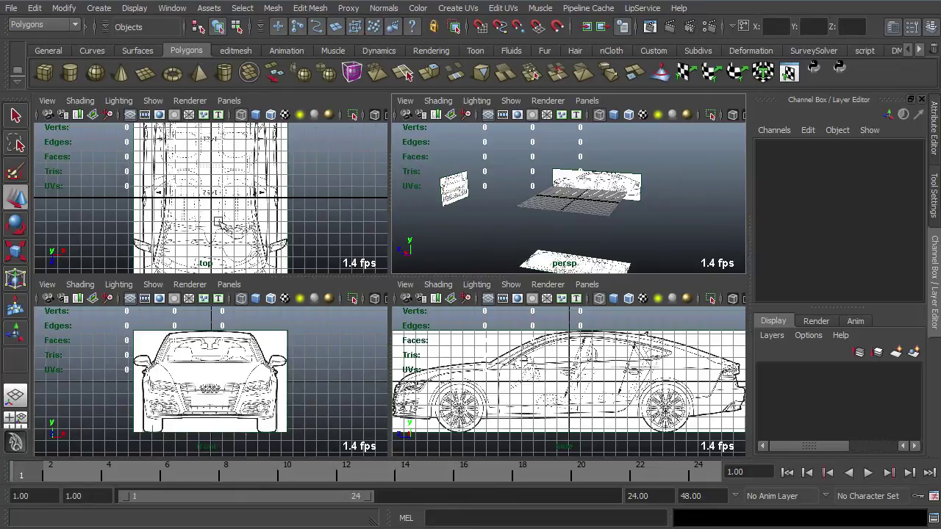
{"action": "left_click", "coordinate": [228, 101]}
{"action": "mouse_move", "coordinate": [276, 144]}
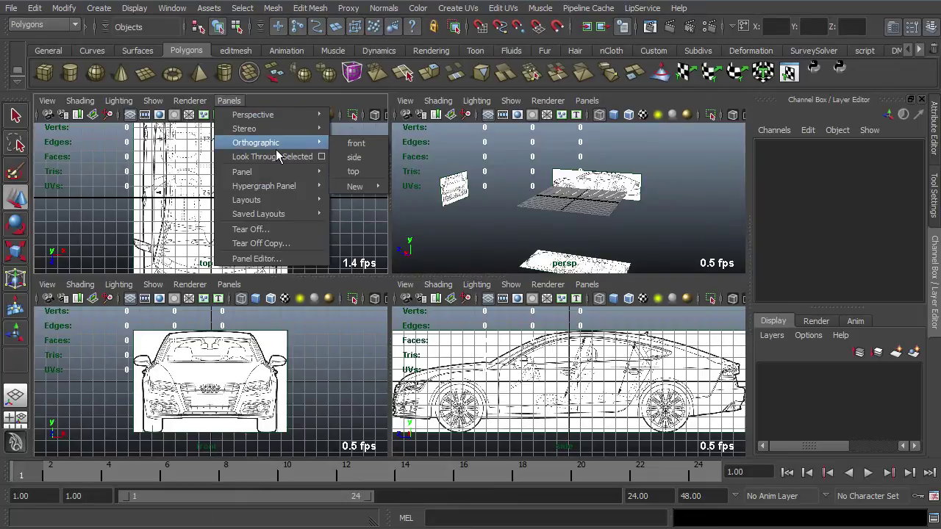
{"action": "mouse_move", "coordinate": [356, 186]}
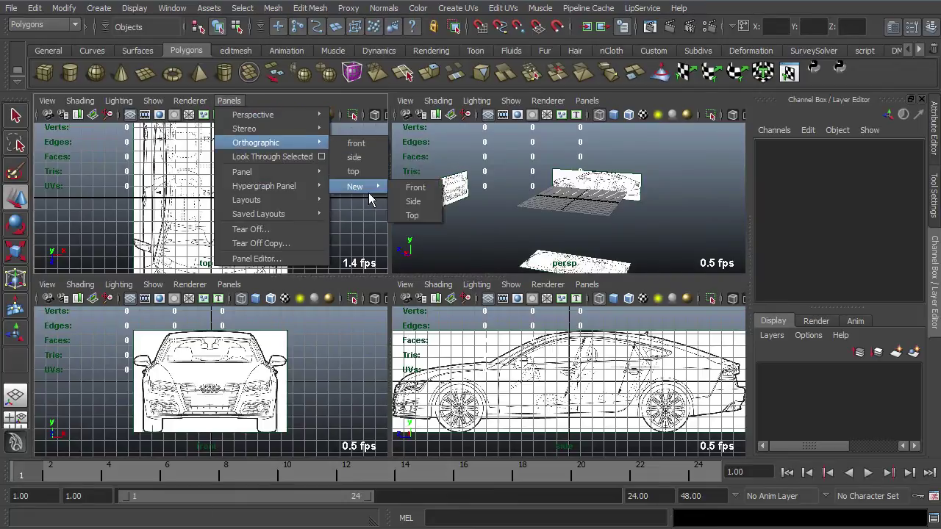
{"action": "left_click", "coordinate": [417, 188]}
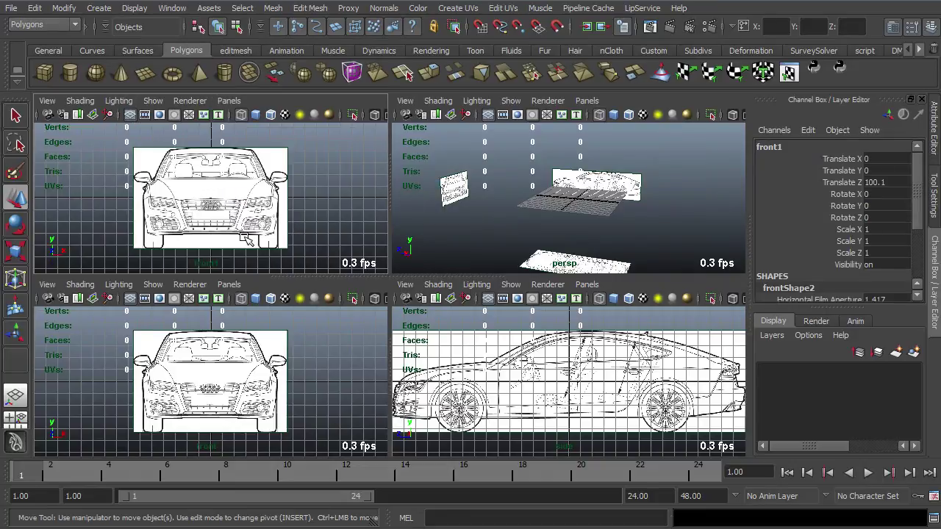
{"action": "double_click", "coordinate": [804, 148]}
{"action": "type", "text": "back"}
{"action": "key", "text": "Return"}
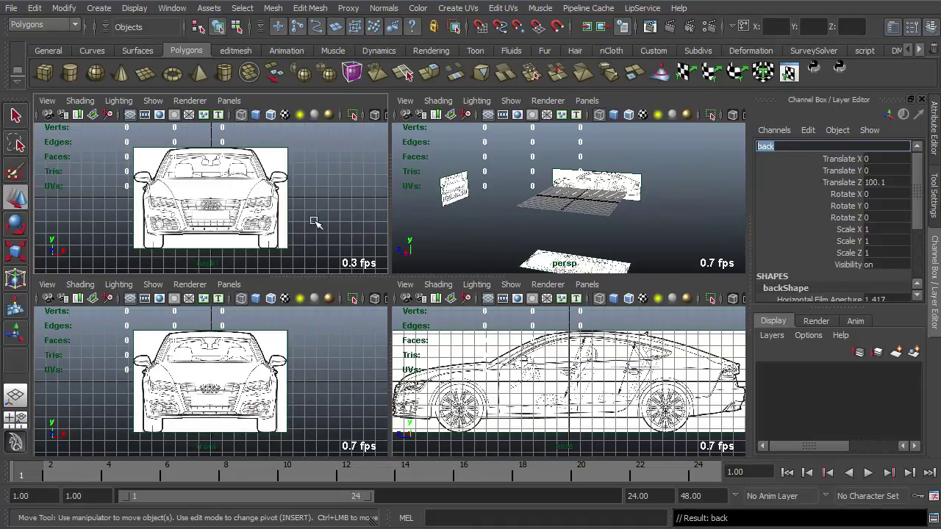
Import the rear blueprint image of the car as an image plane in the back view
{"action": "left_click", "coordinate": [199, 270]}
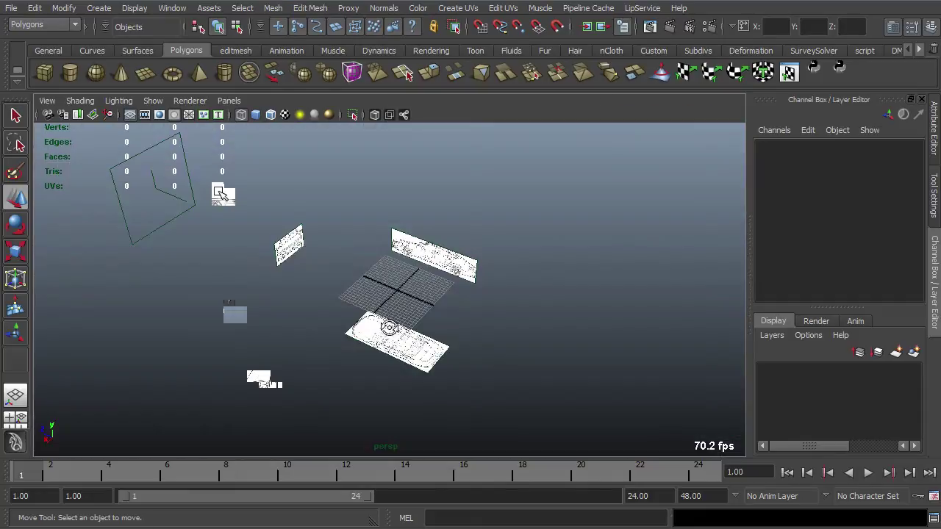
{"action": "scroll", "coordinate": [219, 268], "scroll_direction": "up", "scroll_amount": 2}
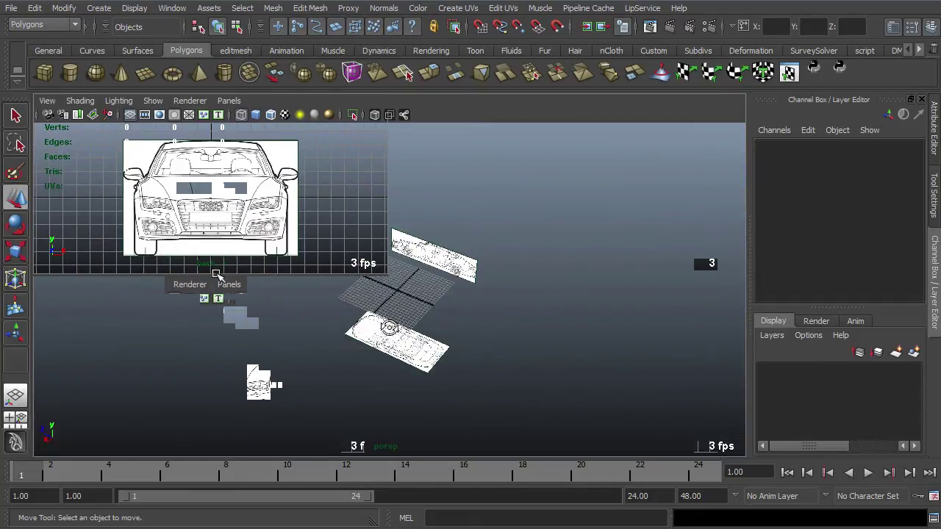
{"action": "left_click", "coordinate": [47, 101]}
{"action": "mouse_move", "coordinate": [66, 296]}
{"action": "left_click", "coordinate": [272, 302]}
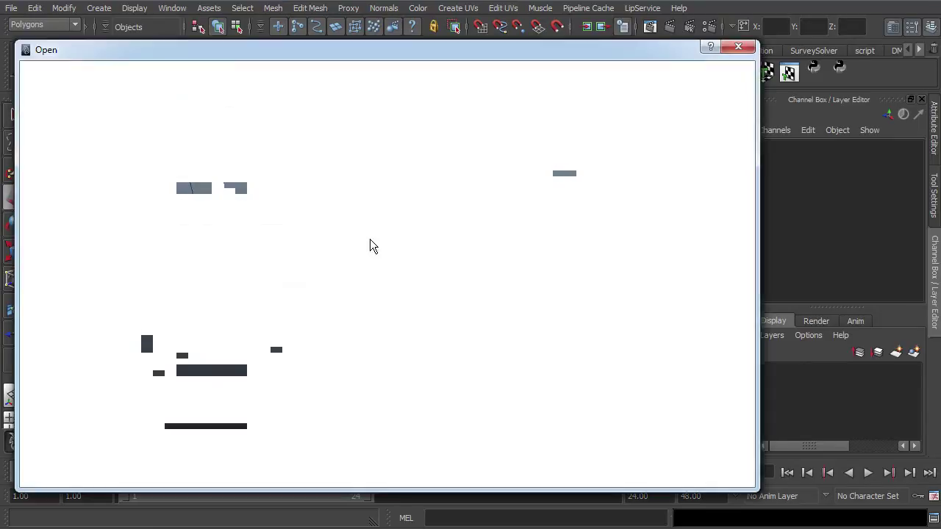
{"action": "left_click", "coordinate": [55, 120]}
{"action": "double_click", "coordinate": [154, 109]}
{"action": "left_click", "coordinate": [154, 98]}
{"action": "double_click", "coordinate": [153, 98]}
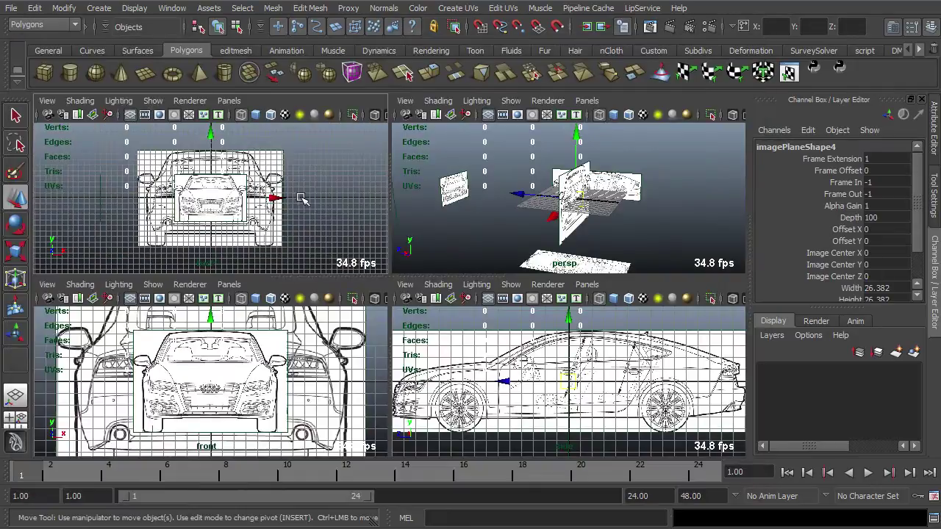
Set the width of the rear blueprint image plane to 13.1
{"action": "left_click", "coordinate": [282, 154]}
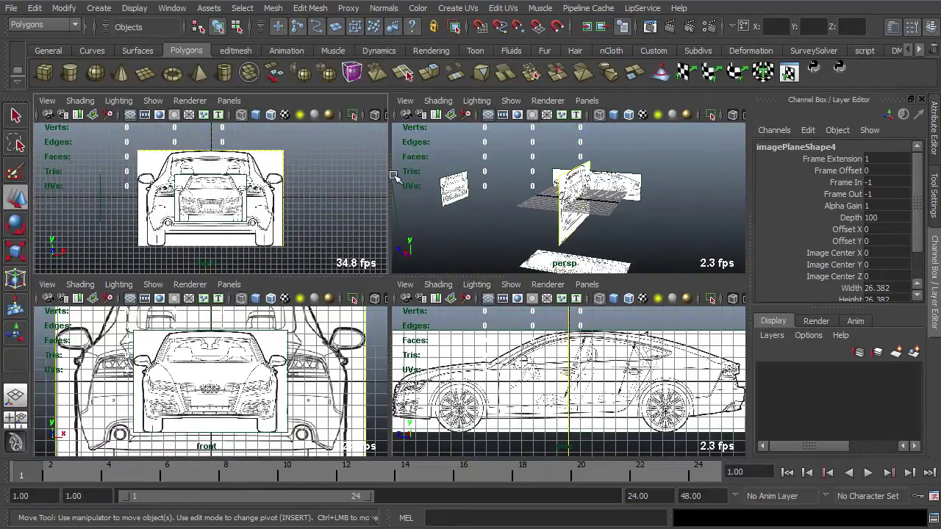
{"action": "scroll", "coordinate": [882, 243], "scroll_direction": "down", "scroll_amount": 2}
{"action": "left_click", "coordinate": [886, 249]}
{"action": "type", "text": "13.1"}
{"action": "key", "text": "Return"}
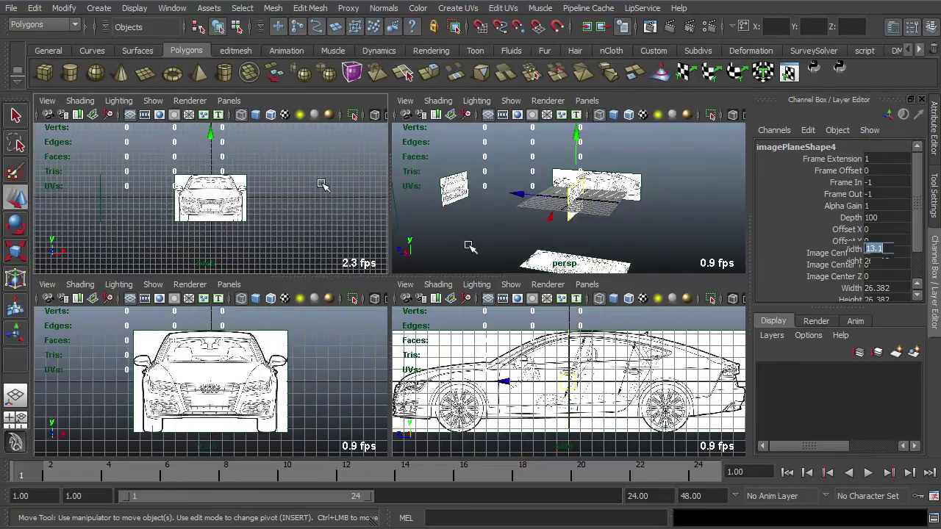
Deselect the rear plane and examine its size and position among the other blueprints in perspective
{"action": "left_click", "coordinate": [634, 221]}
{"action": "left_click_drag", "start_coordinate": [605, 226], "coordinate": [645, 202], "text": "alt"}
{"action": "scroll", "coordinate": [583, 227], "scroll_direction": "up", "scroll_amount": 7}
{"action": "scroll", "coordinate": [614, 208], "scroll_direction": "down", "scroll_amount": 9}
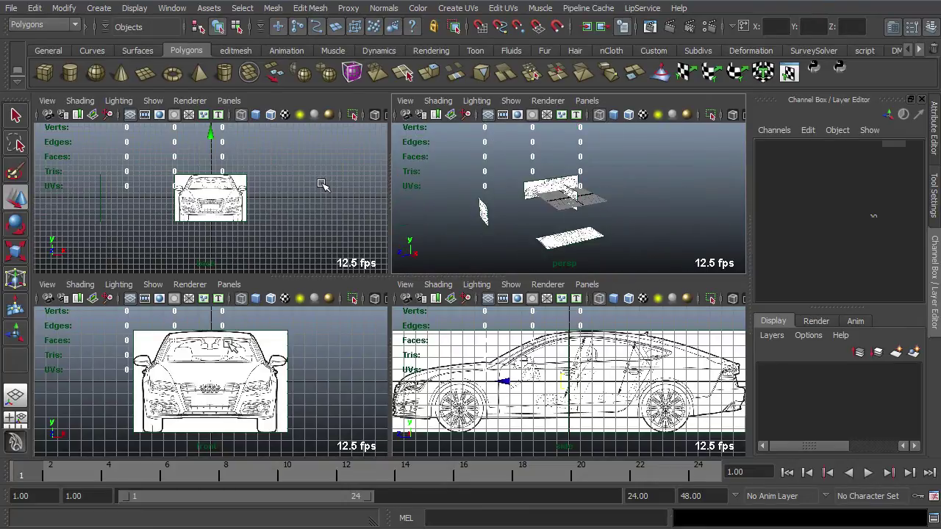
{"action": "mouse_move", "coordinate": [594, 210]}
{"action": "left_mouse_down", "text": "alt"}
{"action": "mouse_move", "coordinate": [577, 217]}
{"action": "mouse_move", "coordinate": [684, 198]}
{"action": "mouse_move", "coordinate": [600, 222]}
{"action": "mouse_move", "coordinate": [584, 215]}
{"action": "left_mouse_up", "text": "alt"}
{"action": "key", "text": "space"}
{"action": "mouse_move", "coordinate": [423, 267]}
{"action": "left_mouse_down", "text": "alt"}
{"action": "mouse_move", "coordinate": [322, 252]}
{"action": "mouse_move", "coordinate": [419, 268]}
{"action": "left_mouse_up", "text": "alt"}
{"action": "left_click_drag", "start_coordinate": [293, 306], "coordinate": [238, 293], "text": "alt"}
{"action": "left_click_drag", "start_coordinate": [462, 331], "coordinate": [640, 330], "text": "alt"}
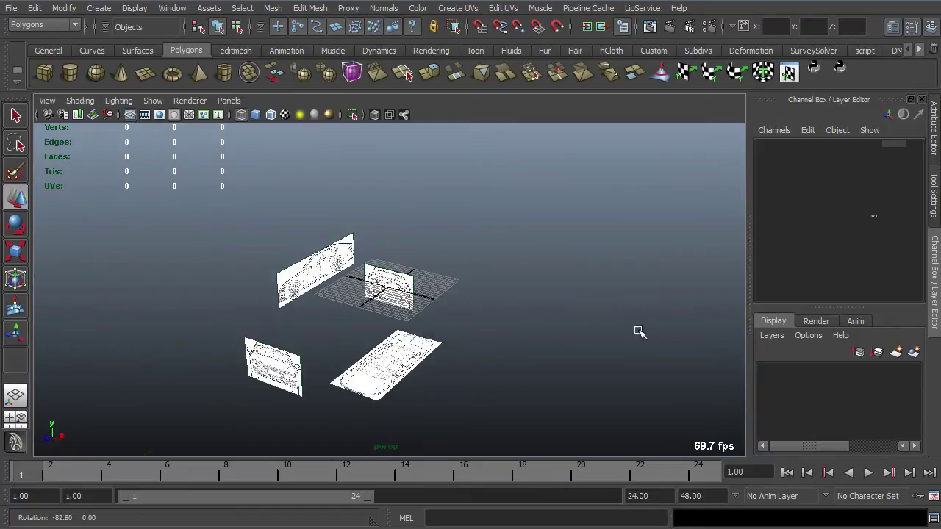
Move the rear blueprint plane behind the grid by setting its Image Center Z to -40, and deselect it
{"action": "left_click", "coordinate": [409, 274]}
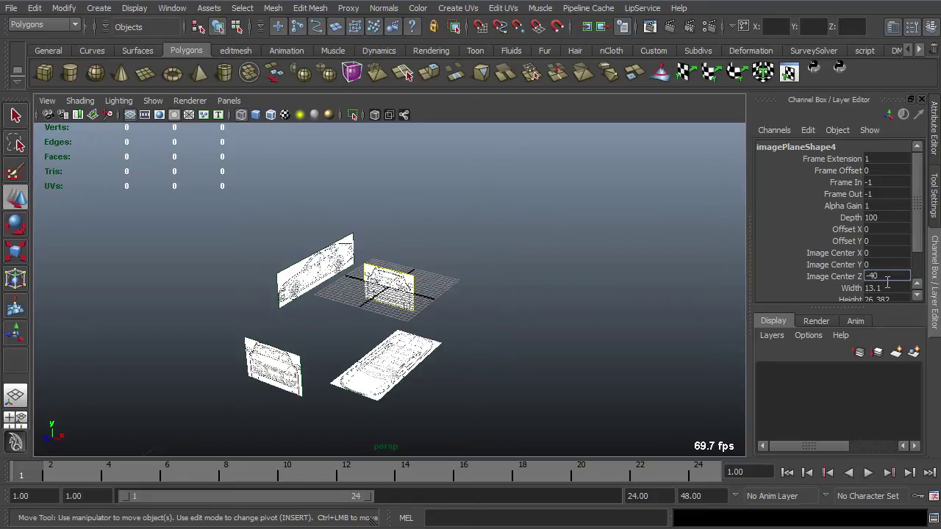
{"action": "key", "text": "Return"}
{"action": "left_click", "coordinate": [735, 278]}
{"action": "left_click_drag", "start_coordinate": [542, 353], "coordinate": [394, 359], "text": "alt"}
{"action": "scroll", "coordinate": [393, 345], "scroll_direction": "down", "scroll_amount": 5}
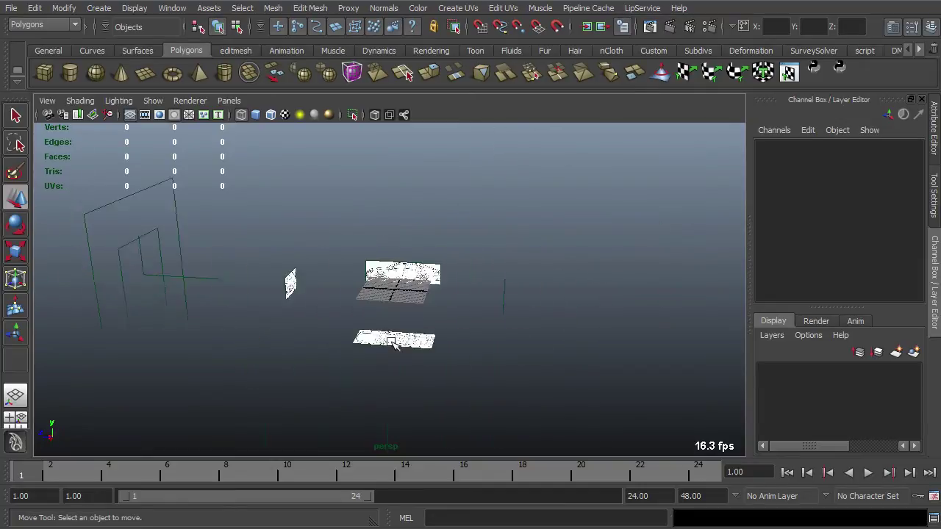
Maximize the back view and select its camera
{"action": "key", "text": "space"}
{"action": "scroll", "coordinate": [224, 220], "scroll_direction": "up", "scroll_amount": 3}
{"action": "scroll", "coordinate": [231, 214], "scroll_direction": "down", "scroll_amount": 1}
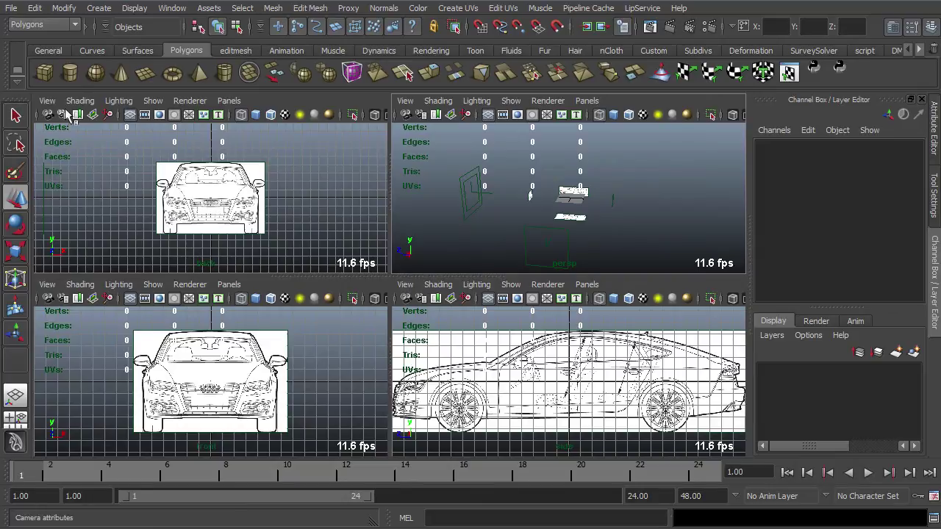
{"action": "left_click", "coordinate": [562, 203]}
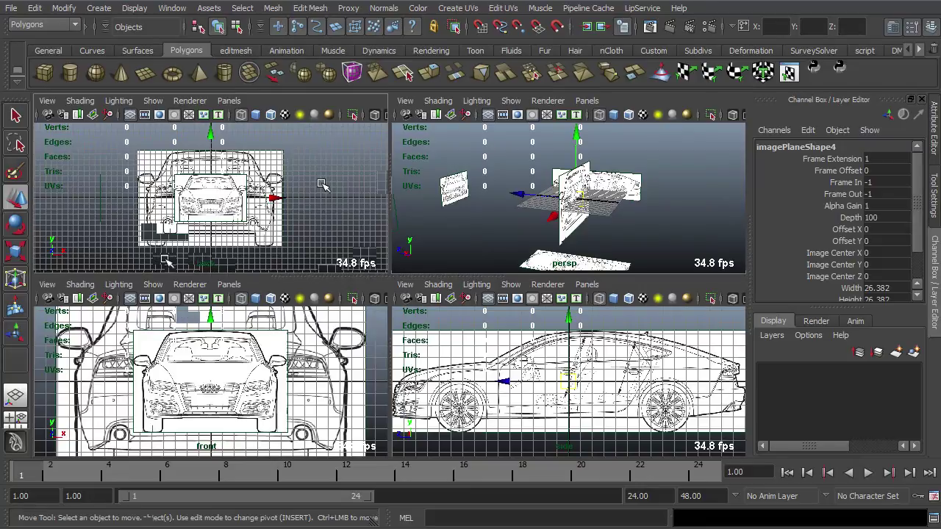
{"action": "left_click", "coordinate": [247, 268]}
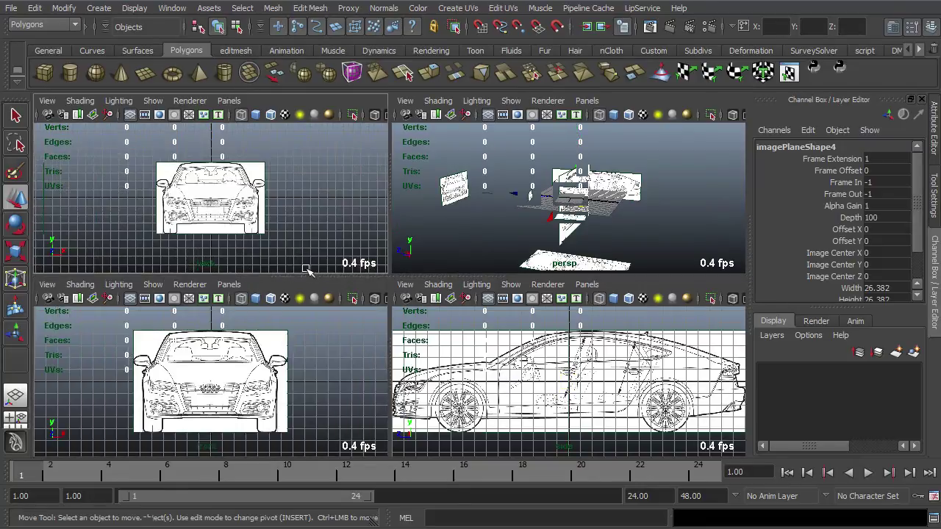
{"action": "key", "text": "space"}
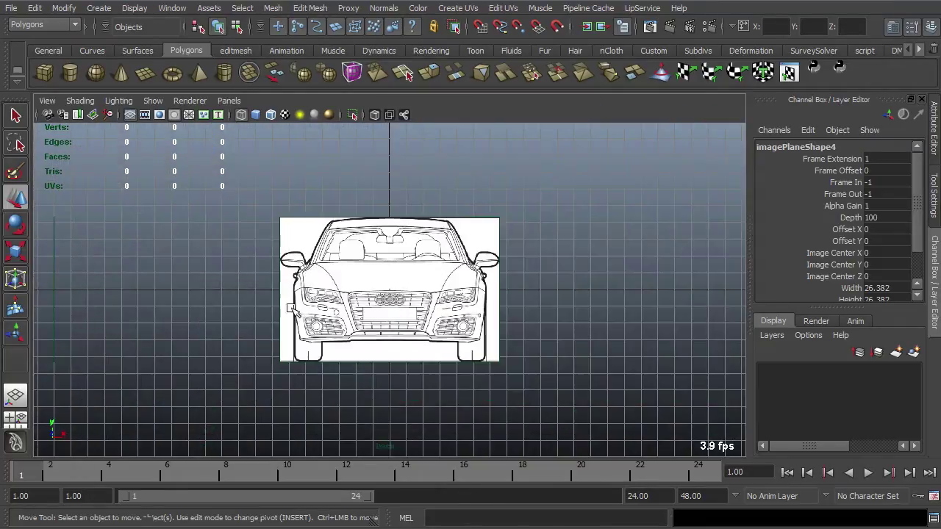
{"action": "left_click", "coordinate": [55, 125]}
{"action": "left_click", "coordinate": [49, 117]}
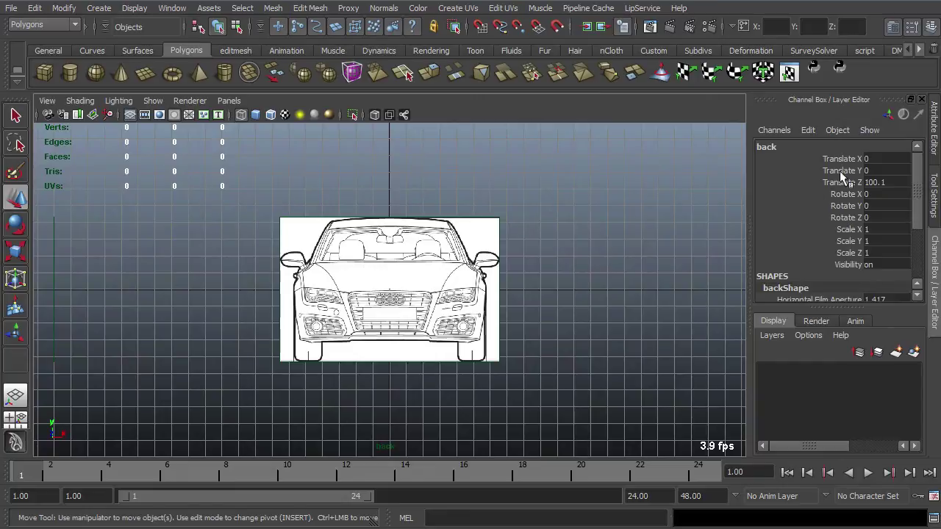
Move the back camera along Z in the perspective view, toward the front blueprint plane
{"action": "key", "text": "space"}
{"action": "key", "text": "space"}
{"action": "left_click_drag", "start_coordinate": [454, 276], "coordinate": [408, 312], "text": "alt"}
{"action": "mouse_move", "coordinate": [149, 255]}
{"action": "left_mouse_down"}
{"action": "mouse_move", "coordinate": [154, 246]}
{"action": "mouse_move", "coordinate": [163, 251]}
{"action": "left_mouse_up"}
{"action": "key", "text": "space"}
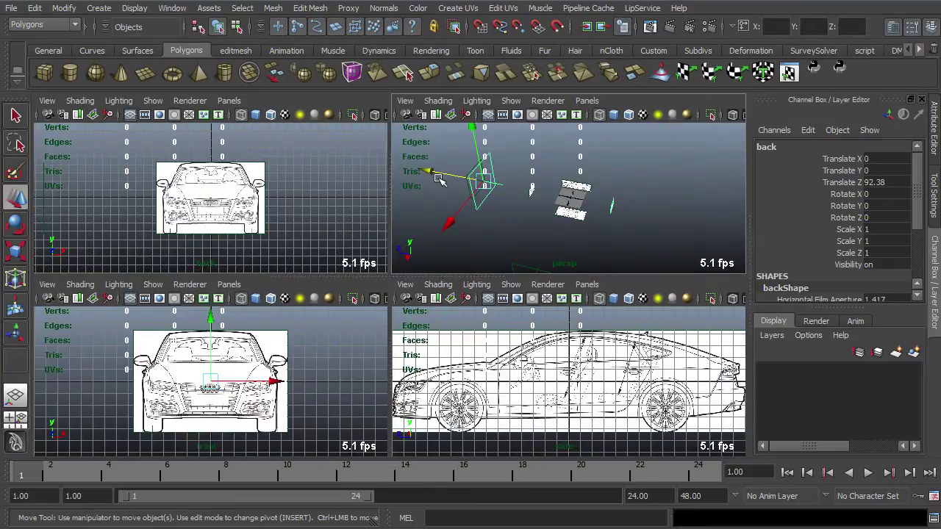
{"action": "left_click_drag", "start_coordinate": [442, 181], "coordinate": [489, 188]}
Fine-tune the back camera's position just inside the front blueprint plane, at a Translate Z of about 38.2
{"action": "scroll", "coordinate": [490, 222], "scroll_direction": "up", "scroll_amount": 5}
{"action": "left_click_drag", "start_coordinate": [498, 219], "coordinate": [553, 202], "text": "alt"}
{"action": "middle_click_drag", "start_coordinate": [487, 241], "coordinate": [603, 226], "text": "alt"}
{"action": "scroll", "coordinate": [491, 195], "scroll_direction": "up", "scroll_amount": 4}
{"action": "scroll", "coordinate": [561, 189], "scroll_direction": "down", "scroll_amount": 2}
{"action": "middle_click_drag", "start_coordinate": [447, 203], "coordinate": [431, 202]}
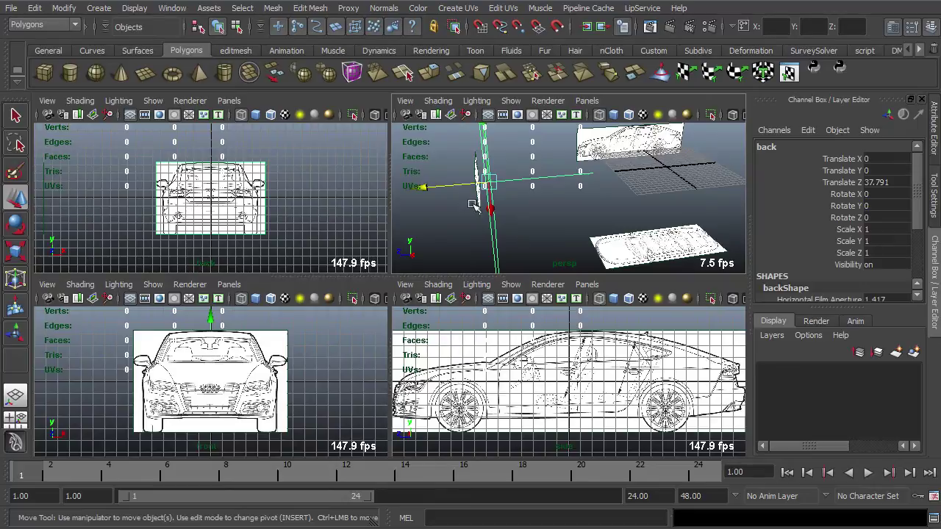
{"action": "middle_click_drag", "start_coordinate": [424, 189], "coordinate": [434, 196]}
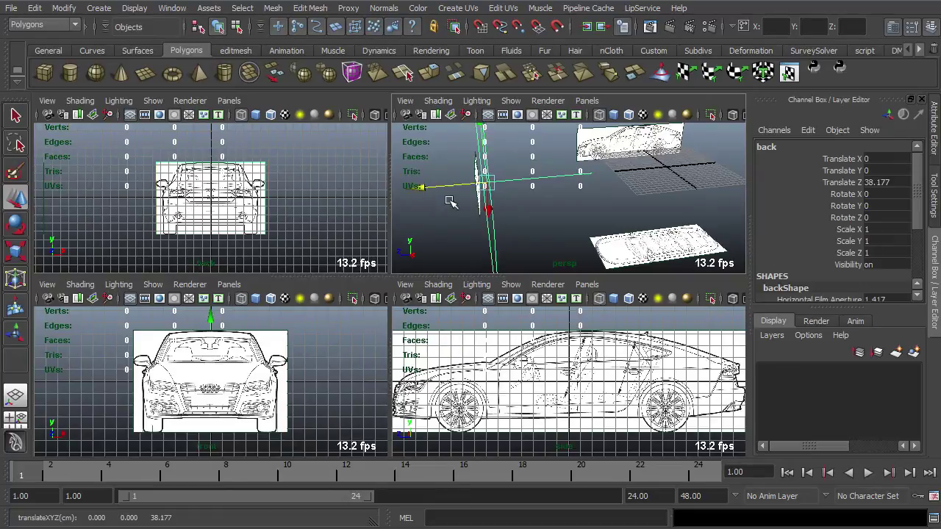
Deselect the back camera and check the front view at full size against the four-view layout
{"action": "scroll", "coordinate": [580, 200], "scroll_direction": "down", "scroll_amount": 5}
{"action": "left_click", "coordinate": [653, 251]}
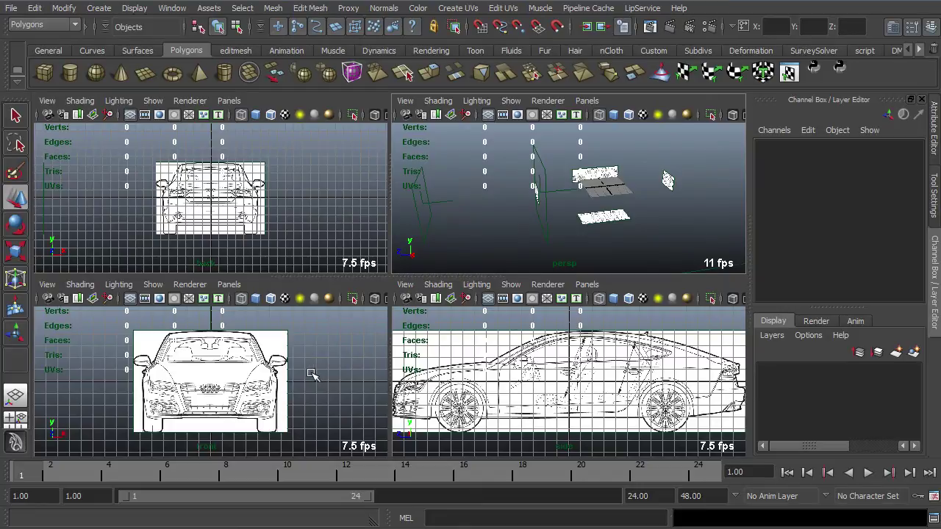
{"action": "key", "text": "space"}
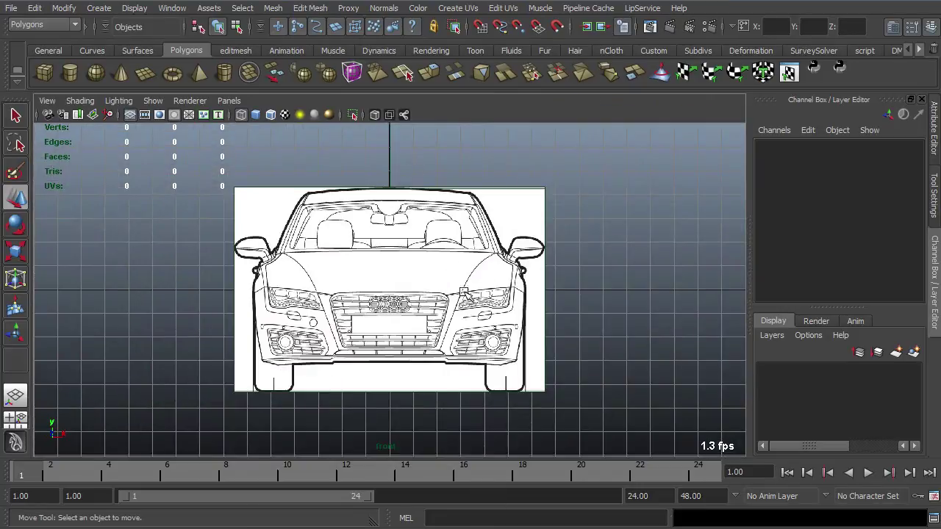
{"action": "key", "text": "space"}
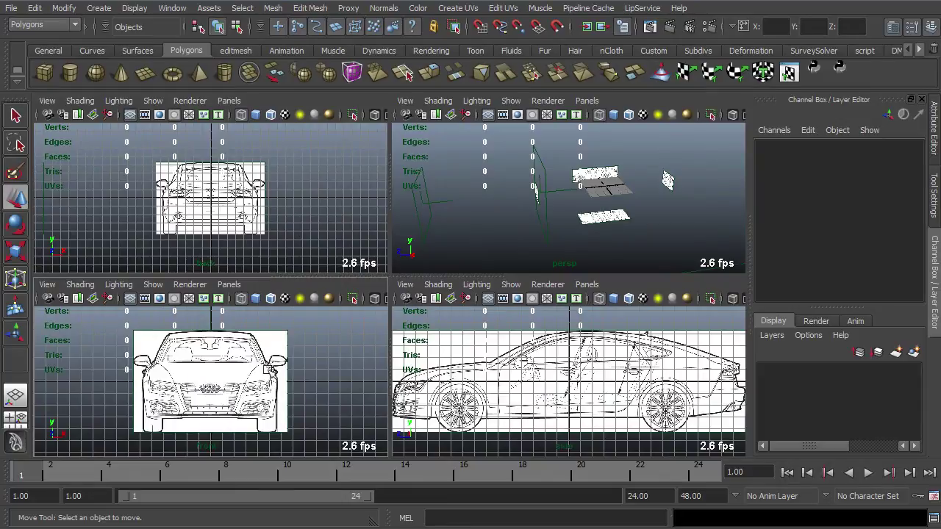
Select the front camera in the perspective view and move it along Z beside the back blueprint plane, at about -39.0
{"action": "left_click", "coordinate": [431, 224]}
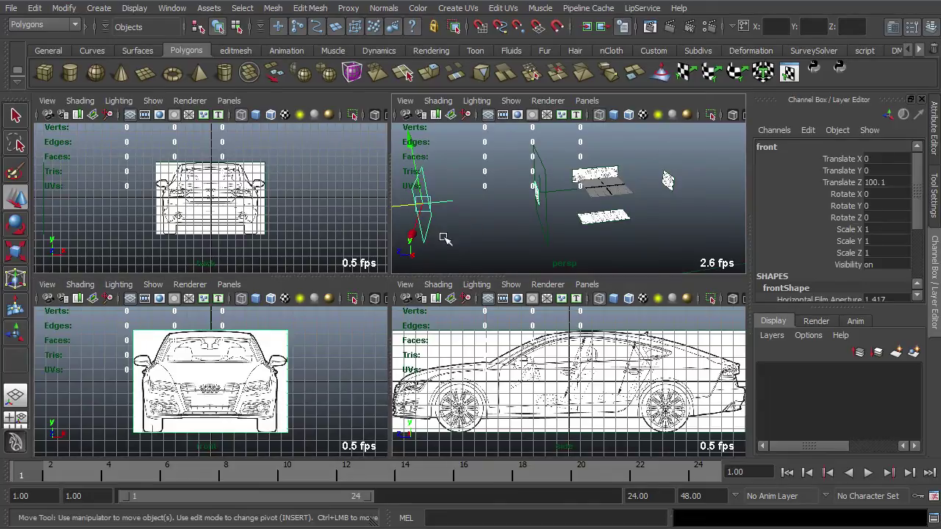
{"action": "left_click", "coordinate": [48, 299]}
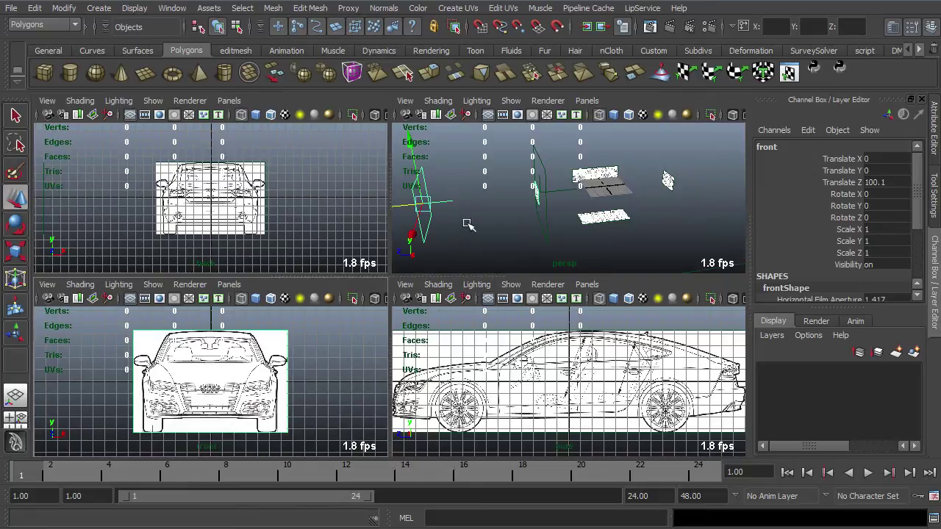
{"action": "left_click_drag", "start_coordinate": [410, 215], "coordinate": [663, 198]}
{"action": "left_click_drag", "start_coordinate": [685, 237], "coordinate": [594, 233], "text": "alt"}
{"action": "middle_click_drag", "start_coordinate": [594, 233], "coordinate": [577, 245], "text": "alt"}
{"action": "scroll", "coordinate": [559, 213], "scroll_direction": "up", "scroll_amount": 4}
{"action": "middle_click_drag", "start_coordinate": [537, 174], "coordinate": [491, 116], "text": "alt"}
{"action": "left_click_drag", "start_coordinate": [527, 212], "coordinate": [518, 211]}
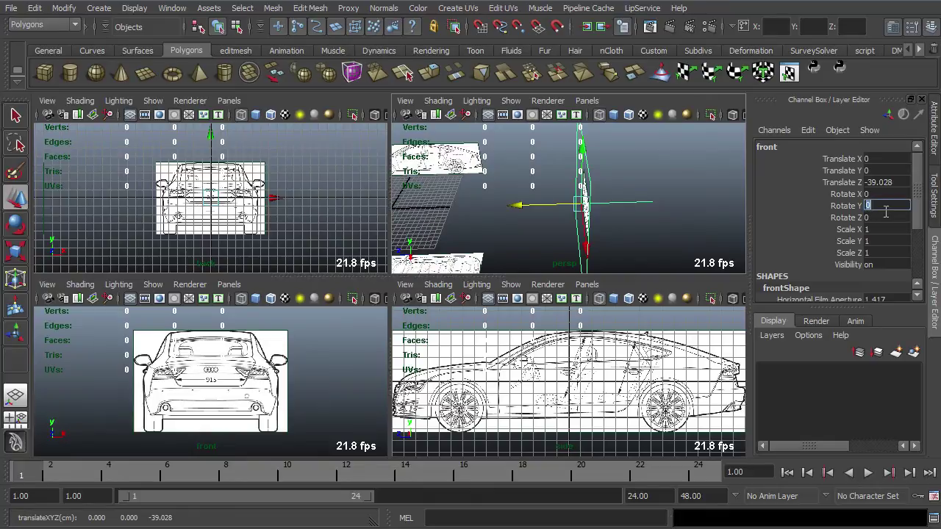
Set the front camera's Rotate Y to 180 and nudge it to a Translate Z of about -39.3
{"action": "left_click", "coordinate": [886, 210]}
{"action": "type", "text": "180"}
{"action": "key", "text": "Return"}
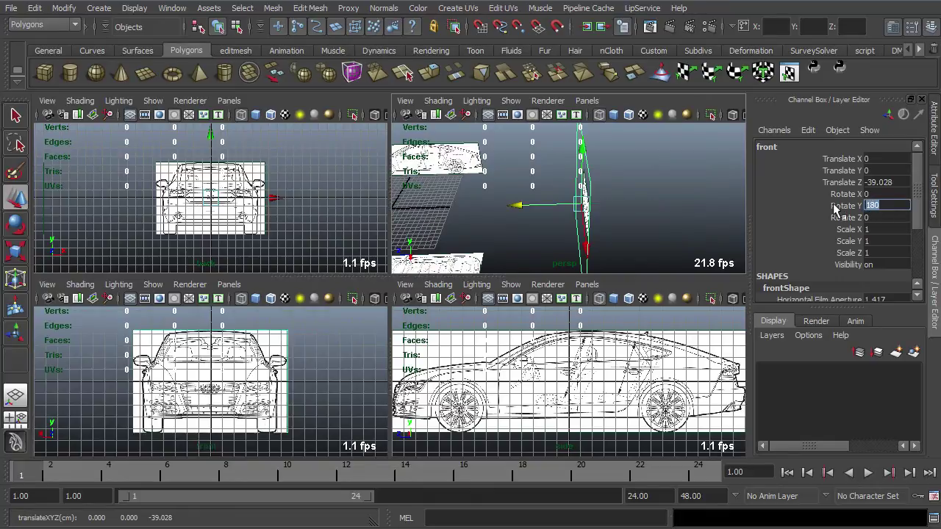
{"action": "left_click", "coordinate": [692, 242]}
{"action": "middle_click_drag", "start_coordinate": [433, 249], "coordinate": [510, 208], "text": "alt"}
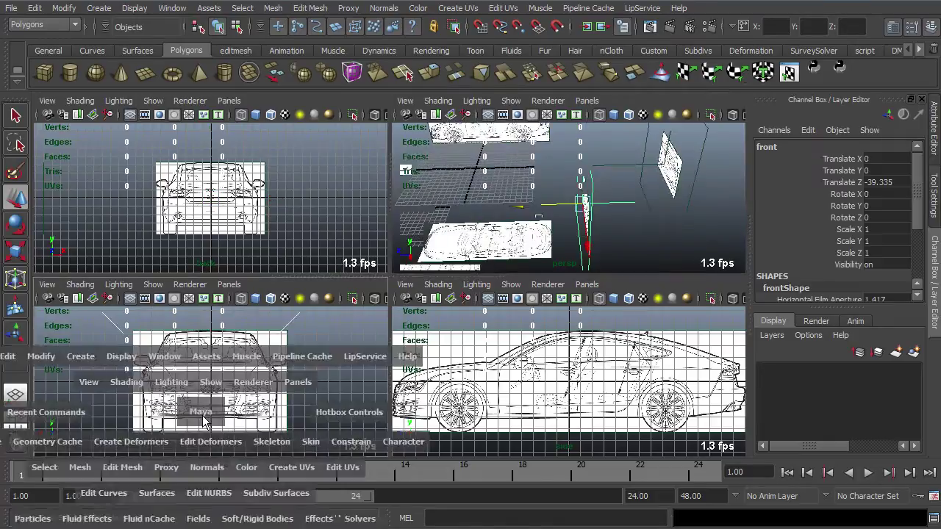
Check the front view at full size, and examine the camera and blueprint plane placement in the perspective view
{"action": "key", "text": "space"}
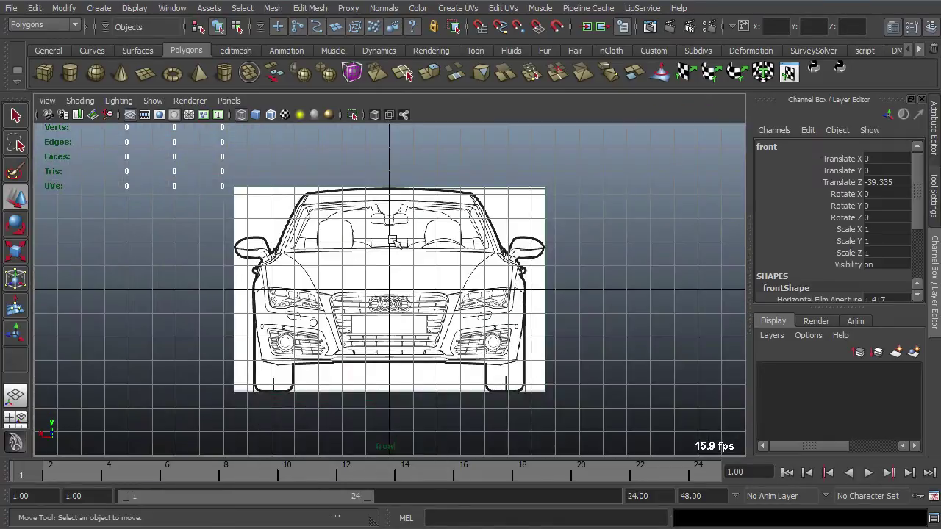
{"action": "key", "text": "space"}
{"action": "left_click_drag", "start_coordinate": [528, 169], "coordinate": [542, 245], "text": "alt"}
{"action": "right_click_drag", "start_coordinate": [542, 245], "coordinate": [514, 225], "text": "alt"}
{"action": "middle_click_drag", "start_coordinate": [515, 225], "coordinate": [651, 193], "text": "alt"}
{"action": "scroll", "coordinate": [510, 212], "scroll_direction": "up", "scroll_amount": 5}
{"action": "scroll", "coordinate": [650, 193], "scroll_direction": "down", "scroll_amount": 5}
{"action": "key", "text": "space"}
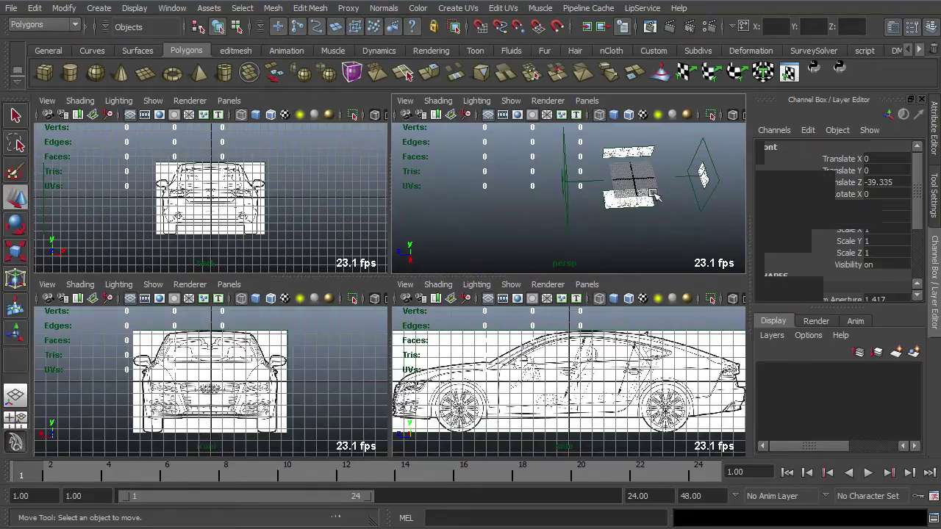
{"action": "left_click_drag", "start_coordinate": [531, 267], "coordinate": [561, 272], "text": "alt"}
{"action": "middle_click_drag", "start_coordinate": [560, 270], "coordinate": [397, 265], "text": "alt"}
Compare the front and back views up close, and inspect all blueprint planes around the grid in the full-size perspective view
{"action": "key", "text": "space"}
{"action": "scroll", "coordinate": [219, 223], "scroll_direction": "down", "scroll_amount": 5}
{"action": "scroll", "coordinate": [258, 350], "scroll_direction": "down", "scroll_amount": 2}
{"action": "scroll", "coordinate": [254, 335], "scroll_direction": "up", "scroll_amount": 5}
{"action": "scroll", "coordinate": [225, 211], "scroll_direction": "up", "scroll_amount": 10}
{"action": "scroll", "coordinate": [225, 210], "scroll_direction": "down", "scroll_amount": 6}
{"action": "scroll", "coordinate": [223, 211], "scroll_direction": "up", "scroll_amount": 3}
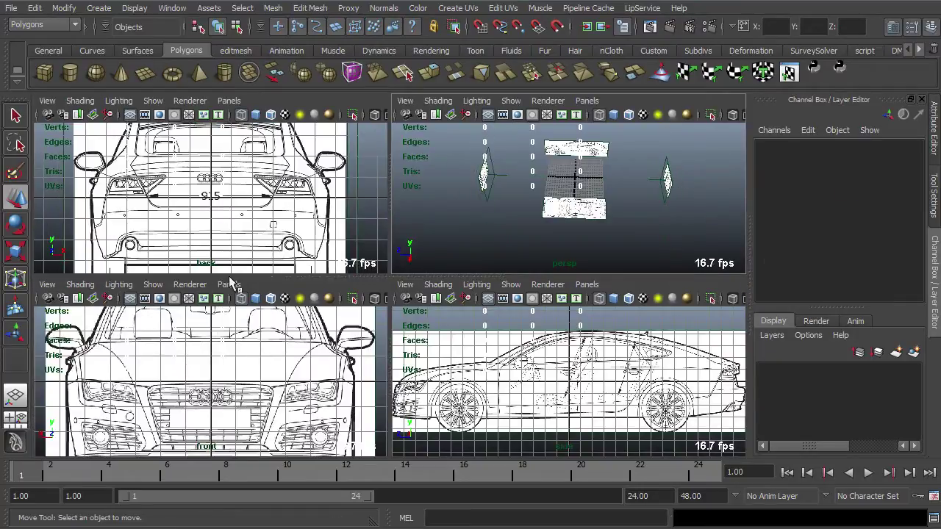
{"action": "key", "text": "space"}
{"action": "left_click_drag", "start_coordinate": [581, 212], "coordinate": [406, 192], "text": "alt"}
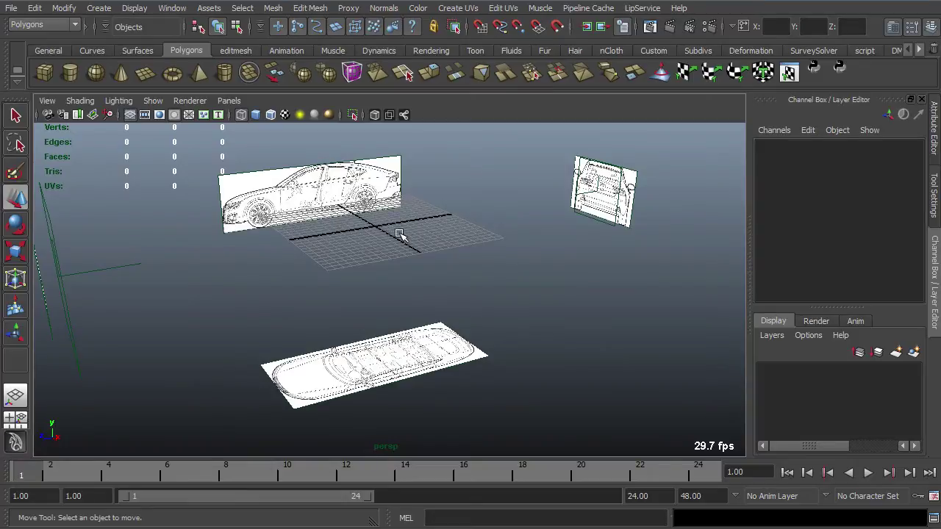
{"action": "key", "text": "space"}
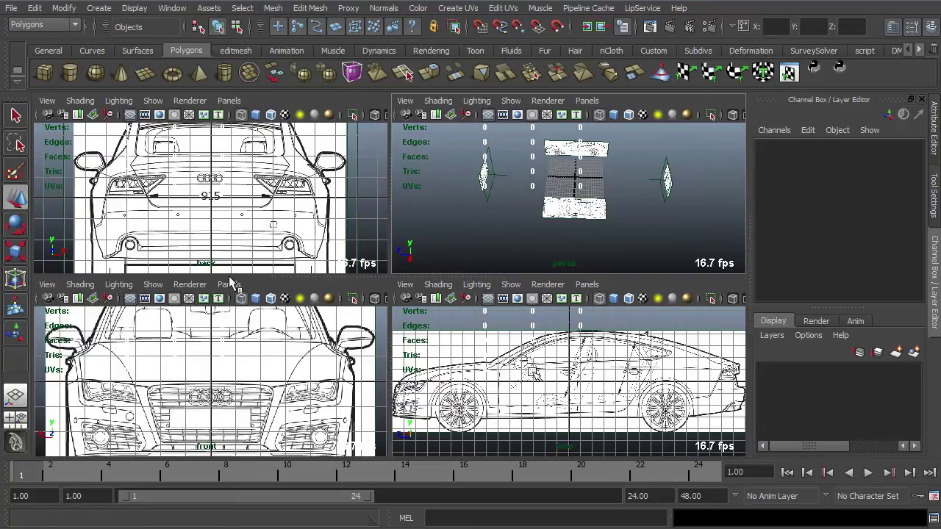
Draw a polygon pipe in the side view, centred on the front wheel hub and reaching out to the wheel arch
{"action": "key", "text": "space"}
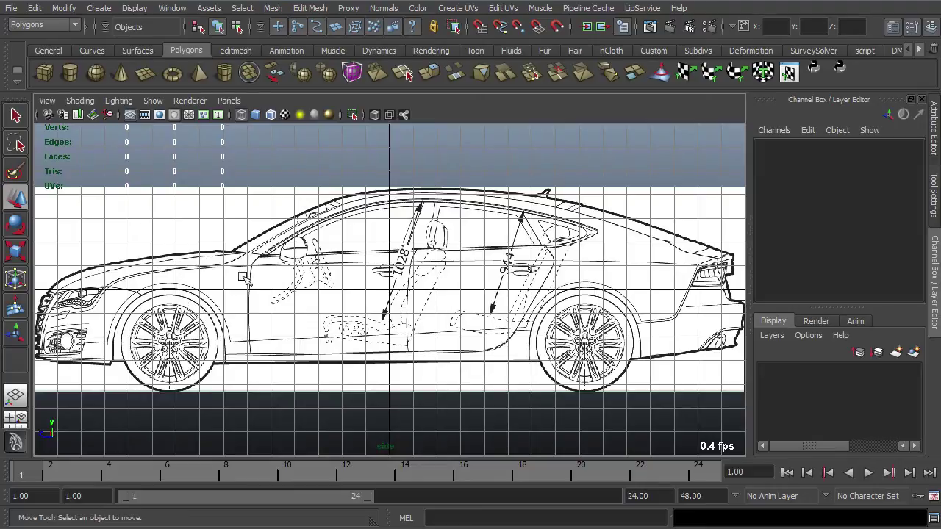
{"action": "scroll", "coordinate": [153, 365], "scroll_direction": "up", "scroll_amount": 1}
{"action": "middle_click_drag", "start_coordinate": [167, 343], "coordinate": [394, 283], "text": "alt"}
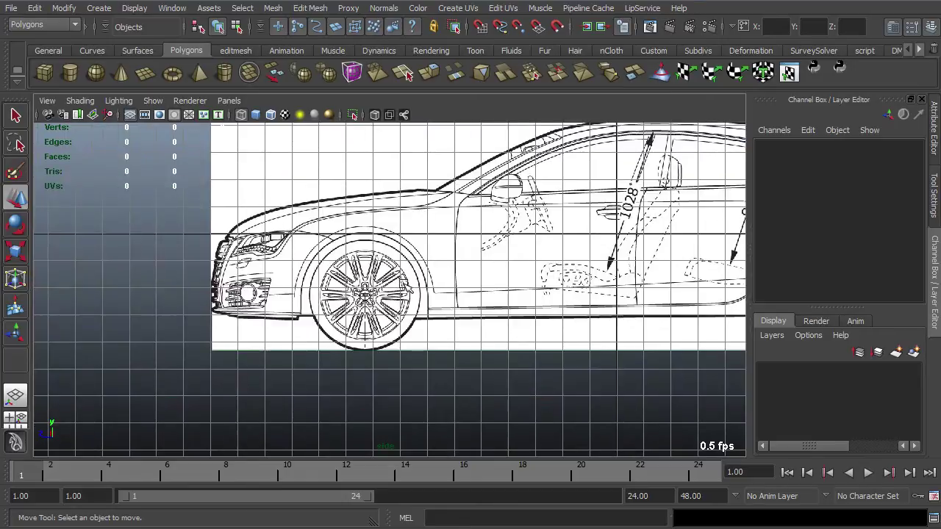
{"action": "scroll", "coordinate": [395, 283], "scroll_direction": "up", "scroll_amount": 3}
{"action": "scroll", "coordinate": [397, 282], "scroll_direction": "up", "scroll_amount": 1}
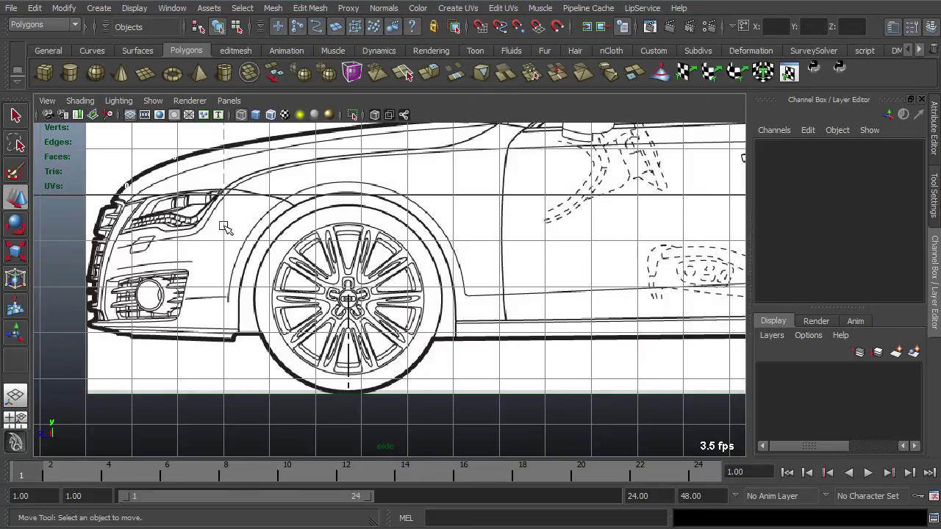
{"action": "left_click", "coordinate": [232, 76]}
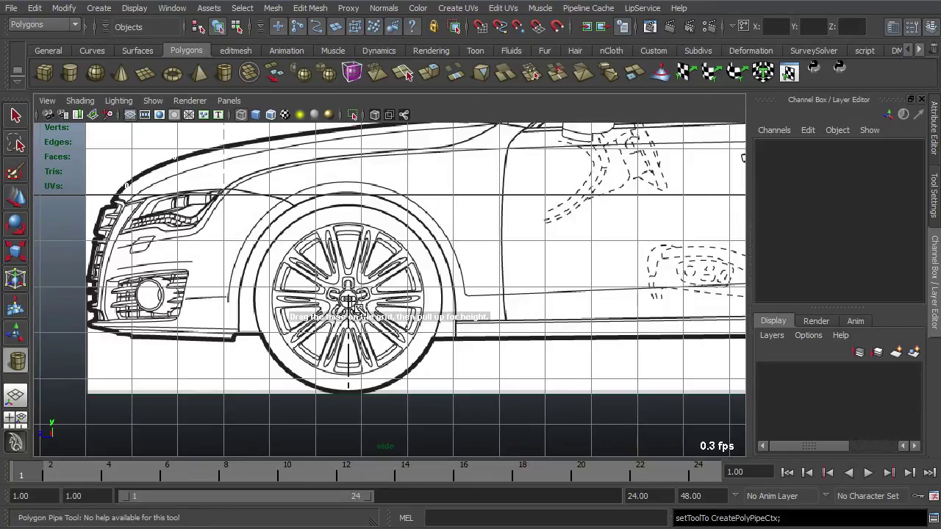
{"action": "scroll", "coordinate": [396, 313], "scroll_direction": "up", "scroll_amount": 2}
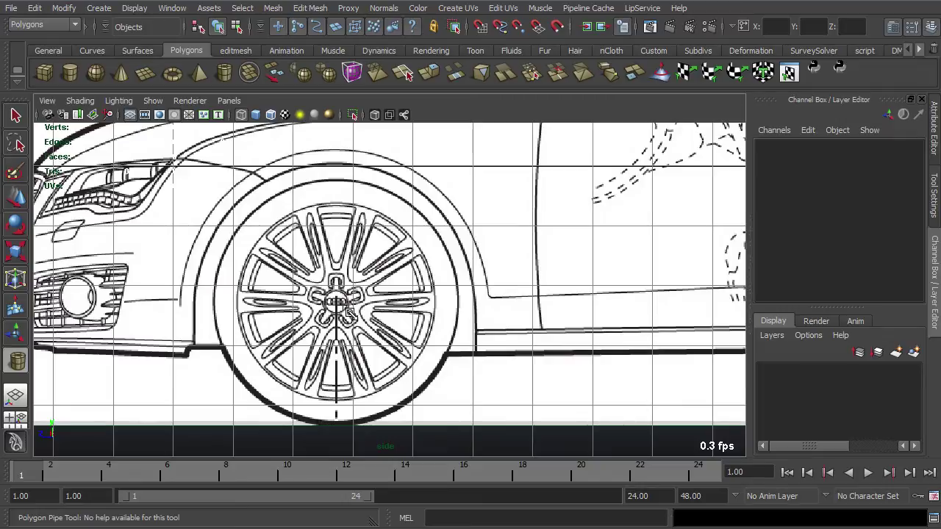
{"action": "left_click_drag", "start_coordinate": [338, 301], "coordinate": [479, 301]}
{"action": "key", "text": "w"}
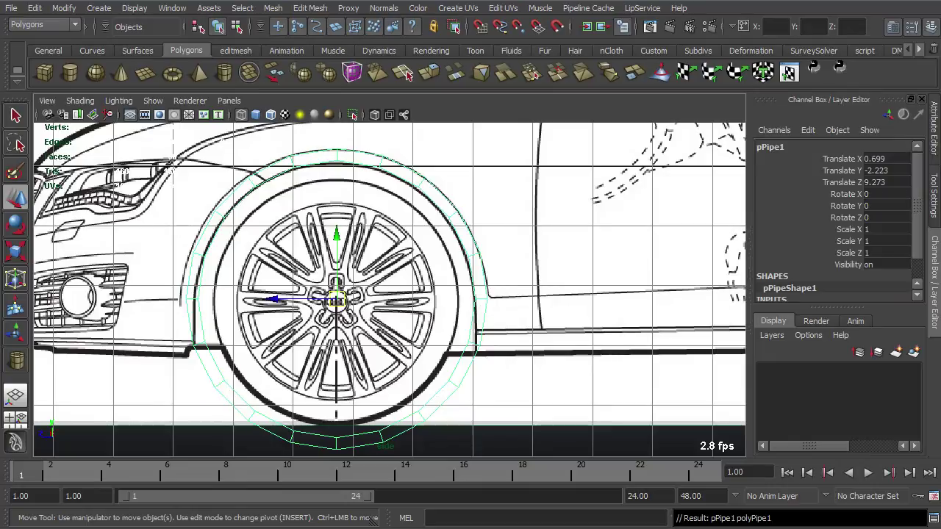
Set the pipe's radius to 2.6 and its thickness to 0.3
{"action": "scroll", "coordinate": [912, 213], "scroll_direction": "down", "scroll_amount": 1}
{"action": "left_click", "coordinate": [846, 286]}
{"action": "left_click", "coordinate": [903, 205]}
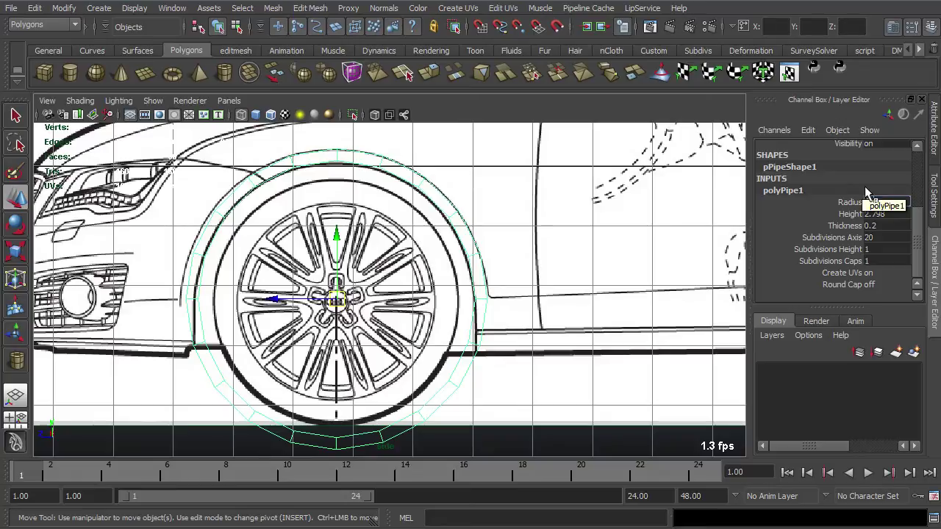
{"action": "type", "text": "2.6"}
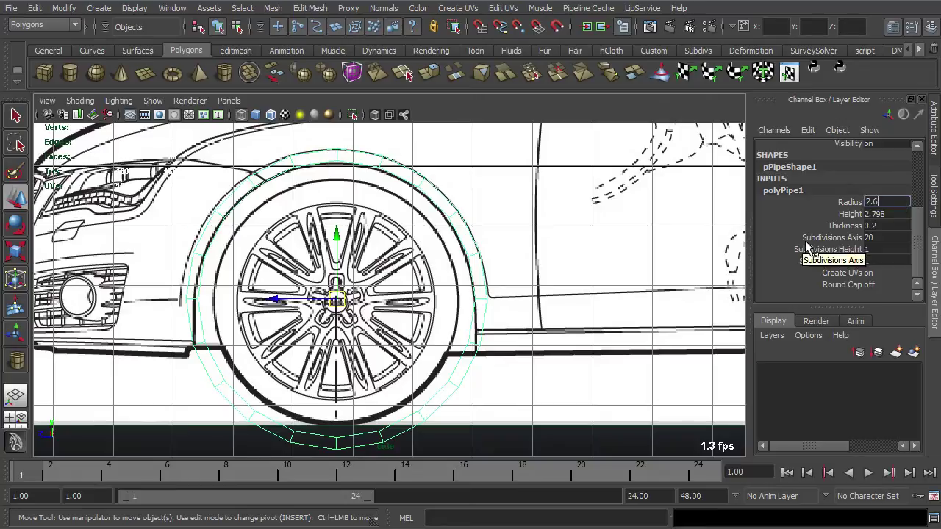
{"action": "key", "text": "Return"}
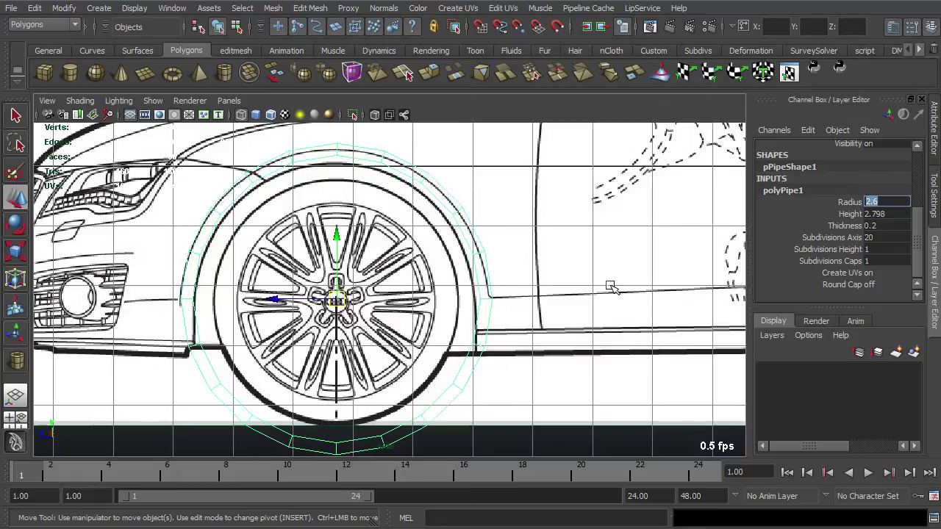
{"action": "left_click", "coordinate": [897, 226]}
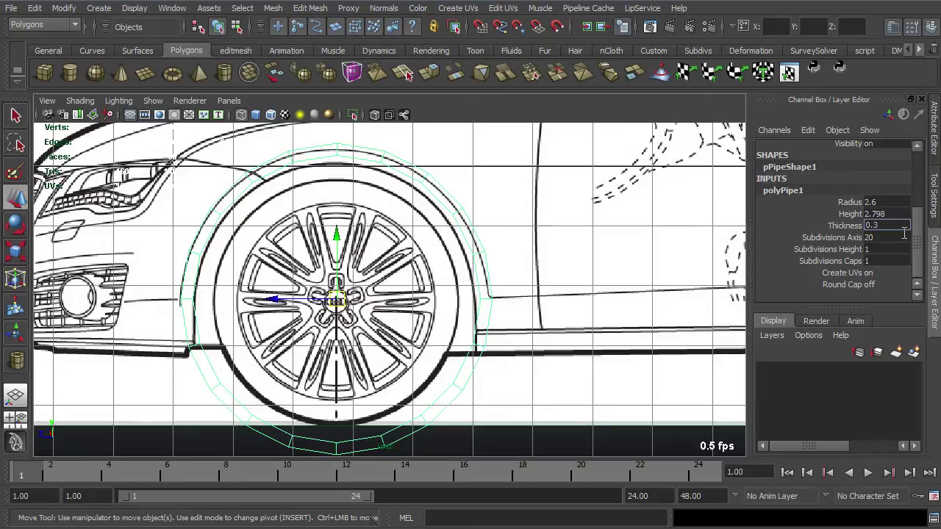
{"action": "key", "text": "Return"}
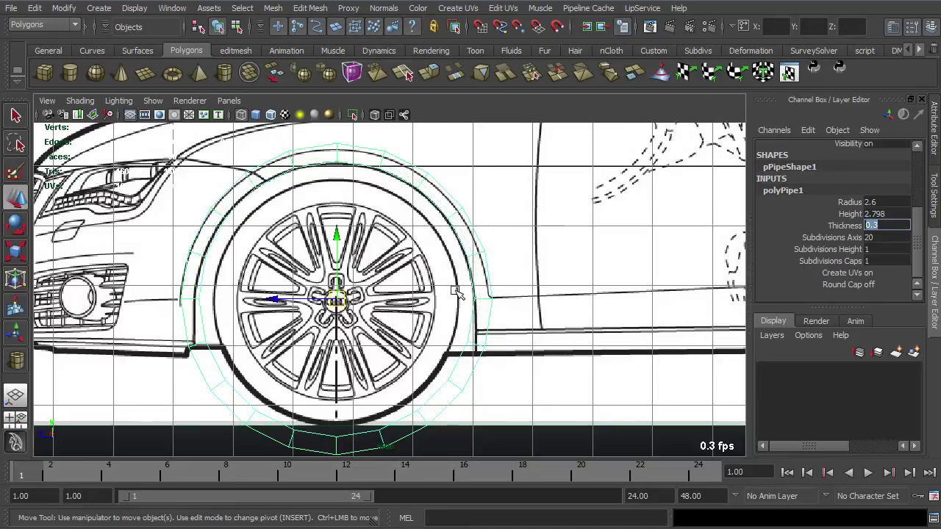
Nudge the pipe to line up with the front wheel arch, at about -2.24 in Y and 9.29 in Z
{"action": "scroll", "coordinate": [428, 272], "scroll_direction": "up", "scroll_amount": 2}
{"action": "middle_click_drag", "start_coordinate": [392, 211], "coordinate": [417, 214], "text": "alt"}
{"action": "left_click_drag", "start_coordinate": [355, 243], "coordinate": [354, 246]}
{"action": "left_click_drag", "start_coordinate": [303, 315], "coordinate": [302, 316]}
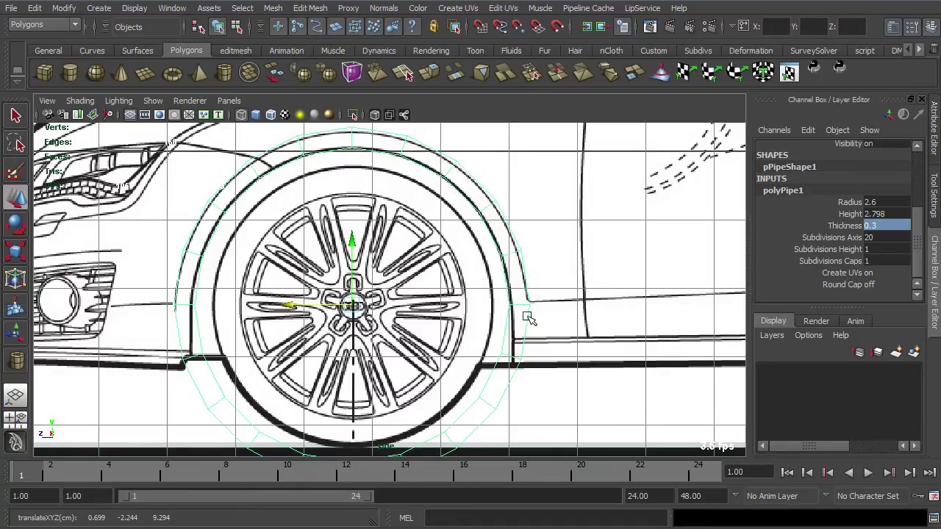
Set the pipe's Subdivisions Axis to 24, realign it with the front wheel arch and deselect it
{"action": "scroll", "coordinate": [519, 302], "scroll_direction": "down", "scroll_amount": 4}
{"action": "scroll", "coordinate": [487, 349], "scroll_direction": "up", "scroll_amount": 1}
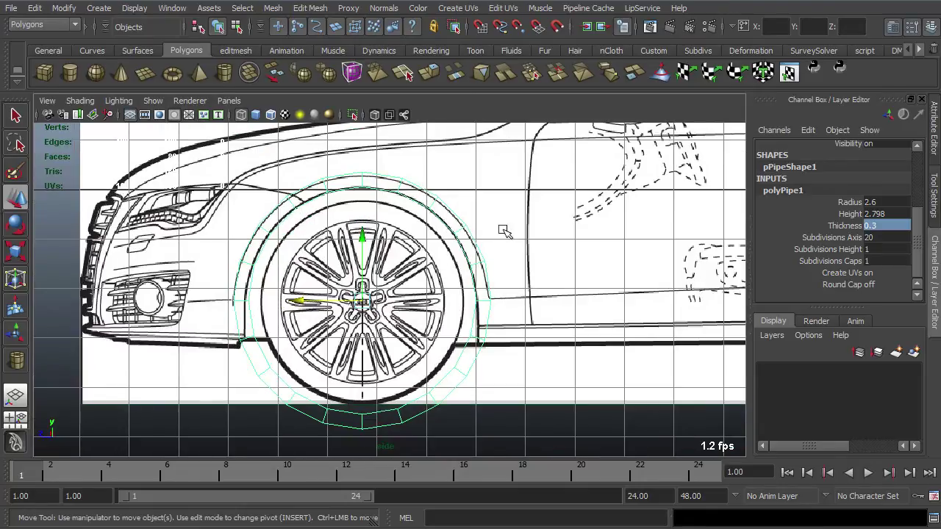
{"action": "double_click", "coordinate": [885, 241]}
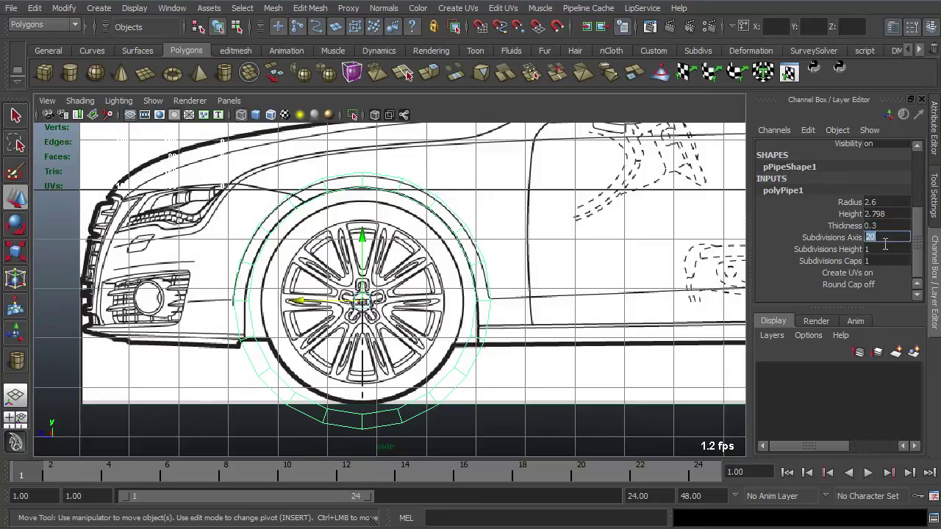
{"action": "type", "text": "24"}
{"action": "key", "text": "Return"}
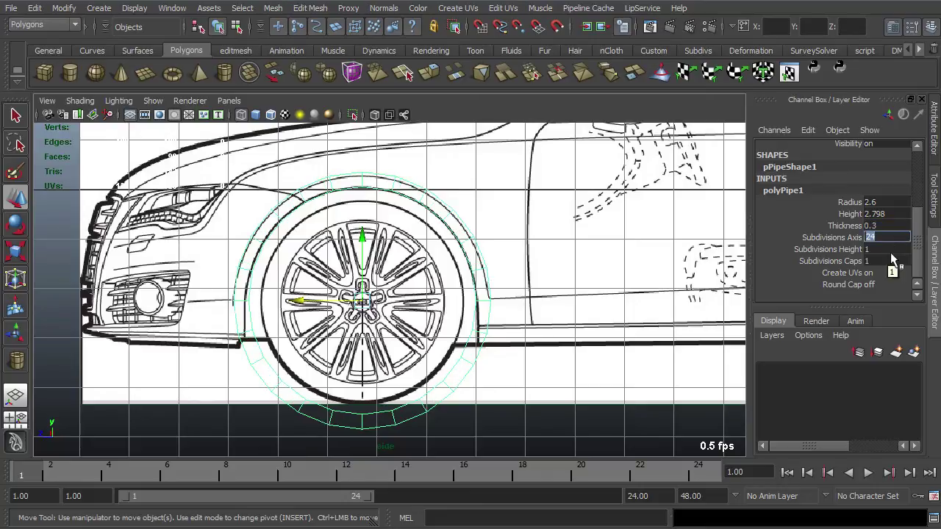
{"action": "left_click_drag", "start_coordinate": [299, 301], "coordinate": [296, 301]}
{"action": "left_click_drag", "start_coordinate": [360, 237], "coordinate": [360, 239]}
{"action": "left_click", "coordinate": [528, 286]}
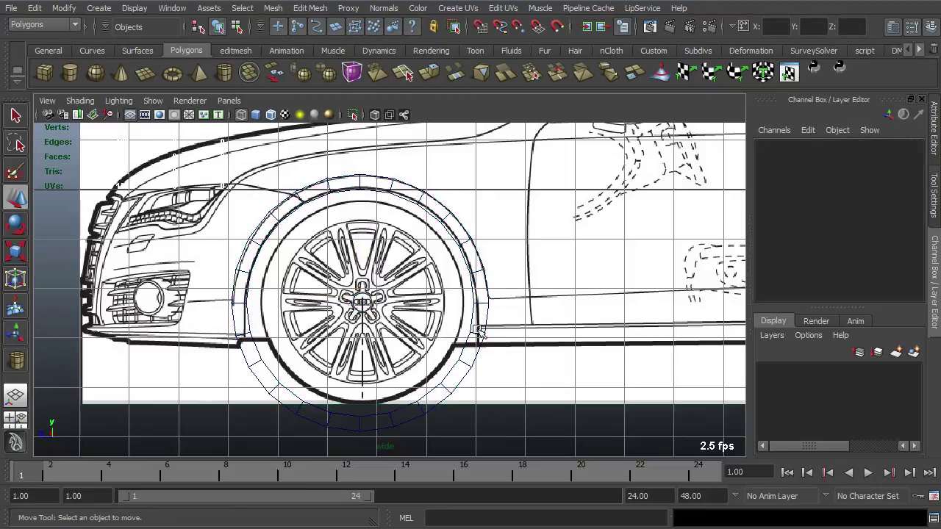
In a shaded perspective view, delete the pipe's faces except the flat ring at its negative X end
{"action": "key", "text": "space"}
{"action": "key", "text": "space"}
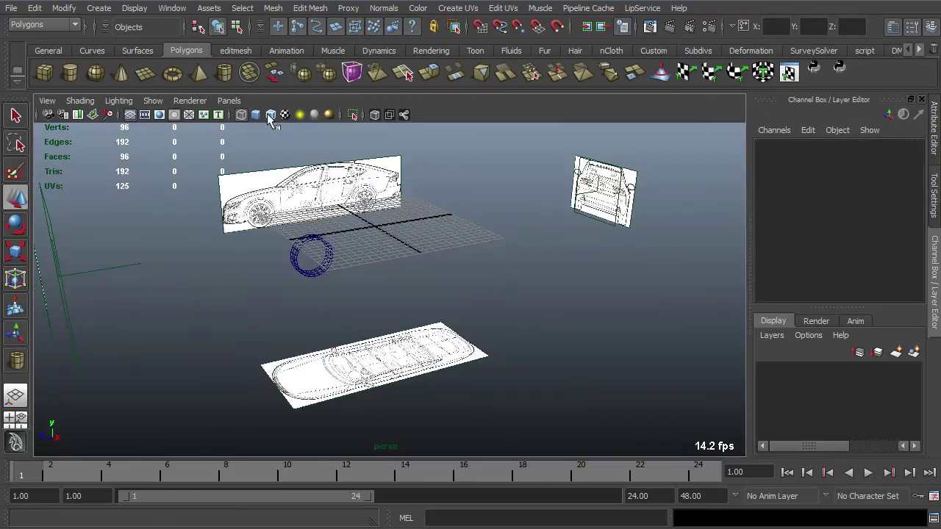
{"action": "left_click_drag", "start_coordinate": [323, 325], "coordinate": [361, 283], "text": "alt"}
{"action": "right_click_drag", "start_coordinate": [335, 272], "coordinate": [337, 310]}
{"action": "left_click_drag", "start_coordinate": [348, 312], "coordinate": [479, 375], "text": "alt"}
{"action": "left_click_drag", "start_coordinate": [395, 265], "coordinate": [473, 331]}
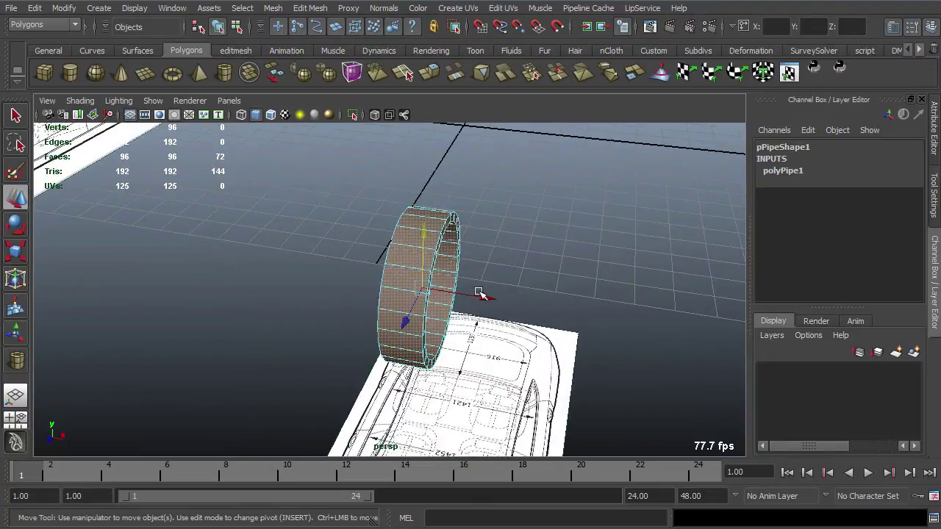
{"action": "key", "text": "Delete"}
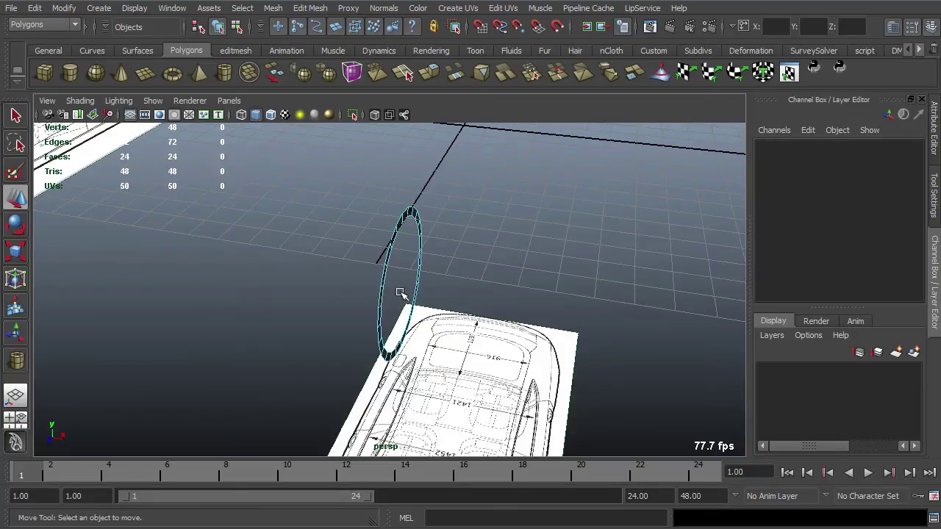
In the side view, select and delete the ring's lower faces so only the part following the wheel arch is left
{"action": "right_click_drag", "start_coordinate": [406, 242], "coordinate": [458, 211]}
{"action": "key", "text": "space"}
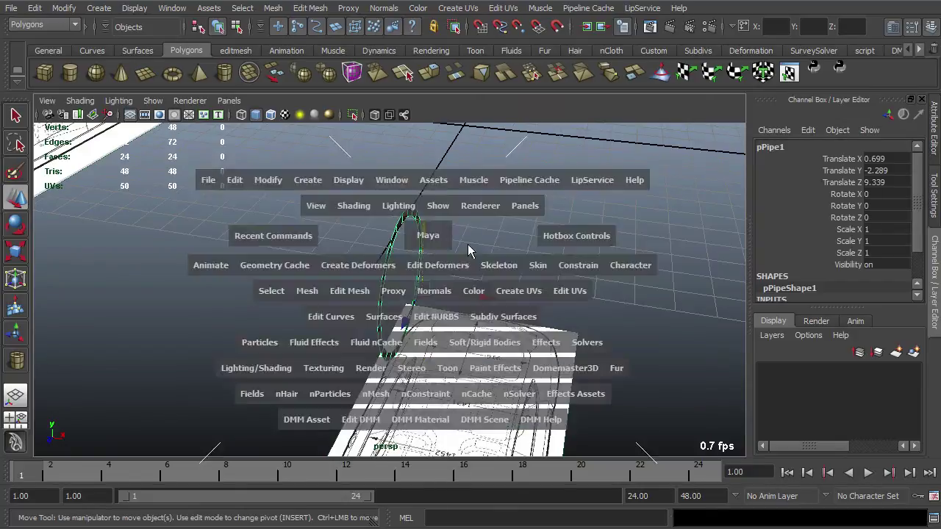
{"action": "key", "text": "space"}
{"action": "right_click_drag", "start_coordinate": [444, 289], "coordinate": [468, 326]}
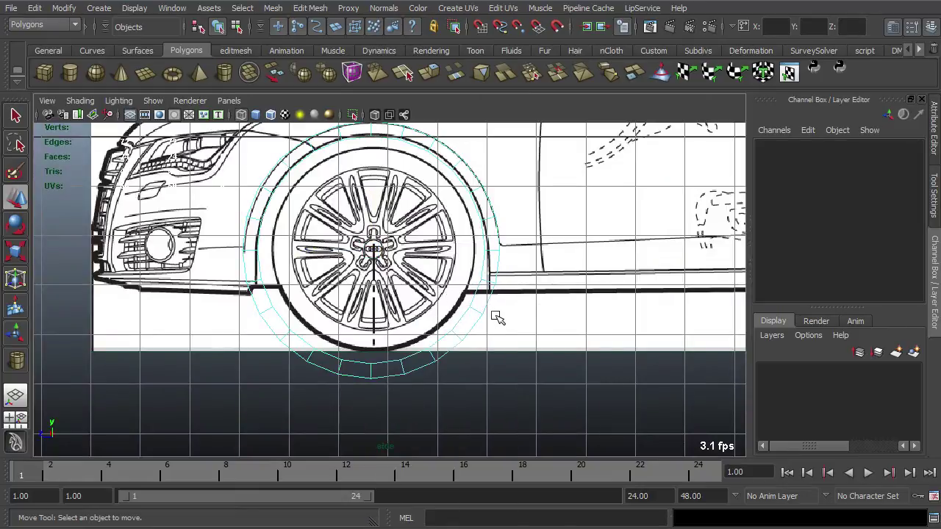
{"action": "left_click", "coordinate": [489, 307]}
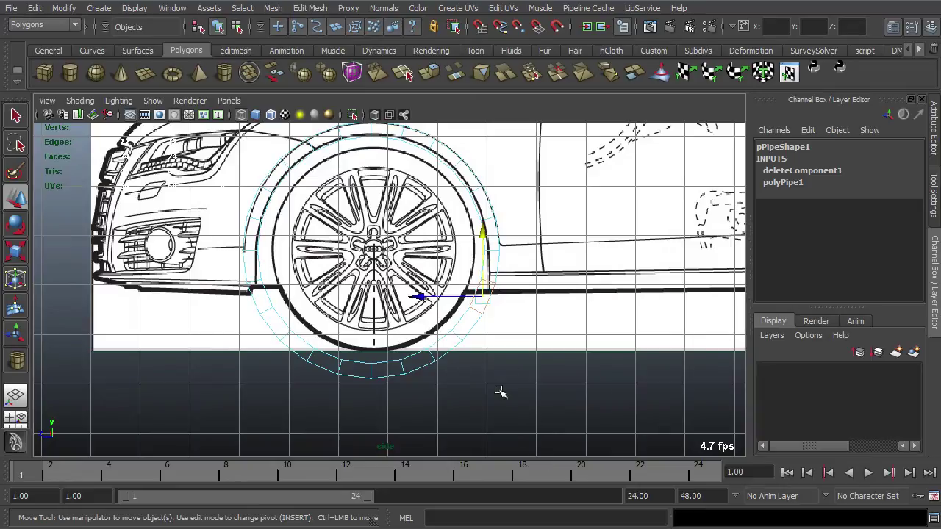
{"action": "left_click", "coordinate": [485, 321]}
{"action": "left_click", "coordinate": [488, 320]}
{"action": "double_click", "coordinate": [272, 312]}
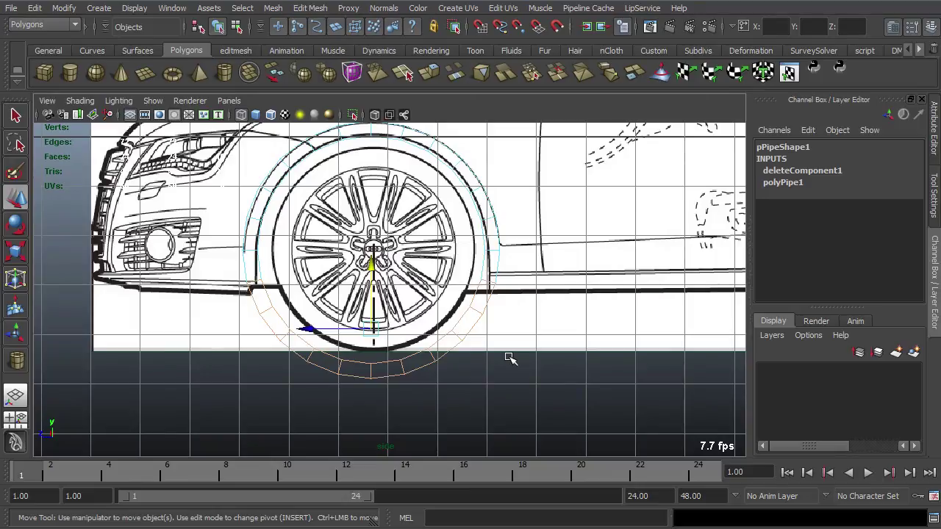
{"action": "key", "text": "Delete"}
In the side view, level the two bottom vertices at the strip's rear end by snapping the inner vertex to the outer one's height
{"action": "right_click_drag", "start_coordinate": [488, 274], "coordinate": [456, 283]}
{"action": "scroll", "coordinate": [524, 284], "scroll_direction": "up", "scroll_amount": 3}
{"action": "middle_click_drag", "start_coordinate": [471, 307], "coordinate": [345, 349], "text": "alt"}
{"action": "scroll", "coordinate": [374, 331], "scroll_direction": "down", "scroll_amount": 2}
{"action": "scroll", "coordinate": [379, 333], "scroll_direction": "up", "scroll_amount": 4}
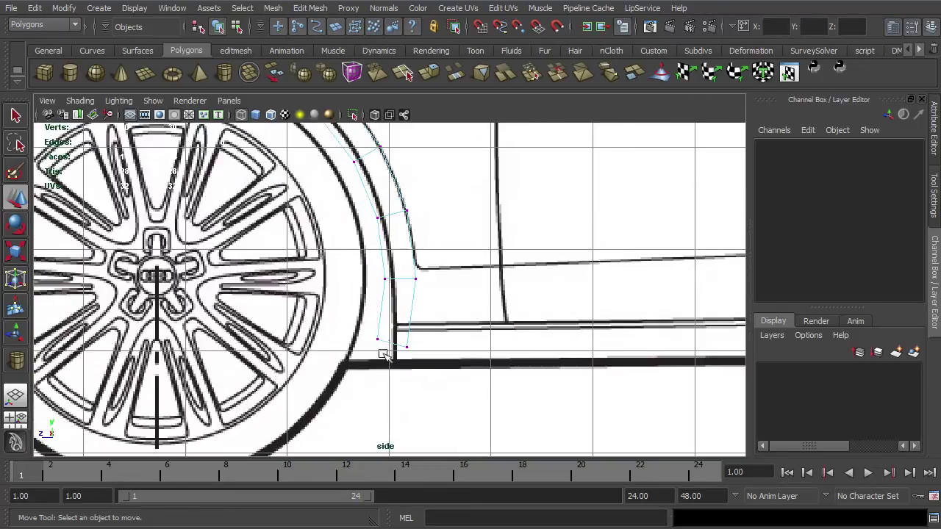
{"action": "left_click", "coordinate": [379, 341]}
{"action": "left_click_drag", "start_coordinate": [362, 336], "coordinate": [426, 363]}
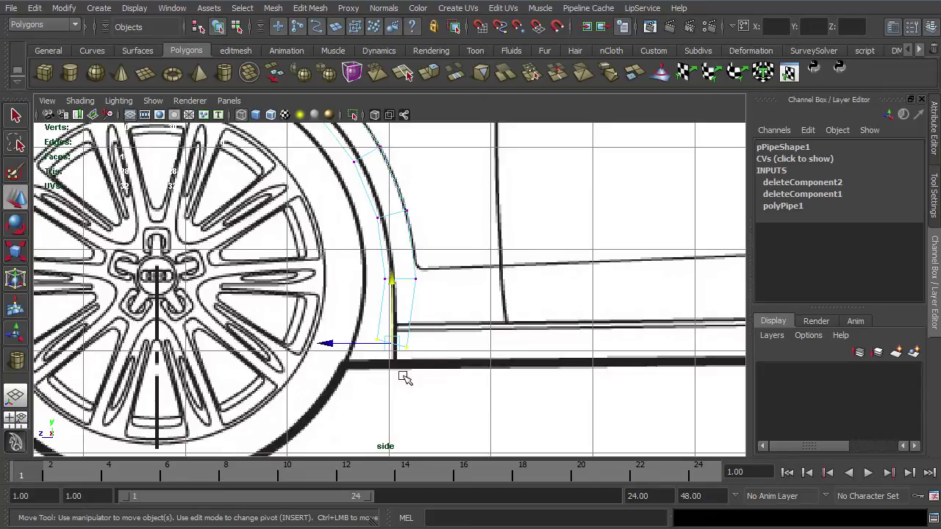
{"action": "left_click_drag", "start_coordinate": [374, 328], "coordinate": [396, 381]}
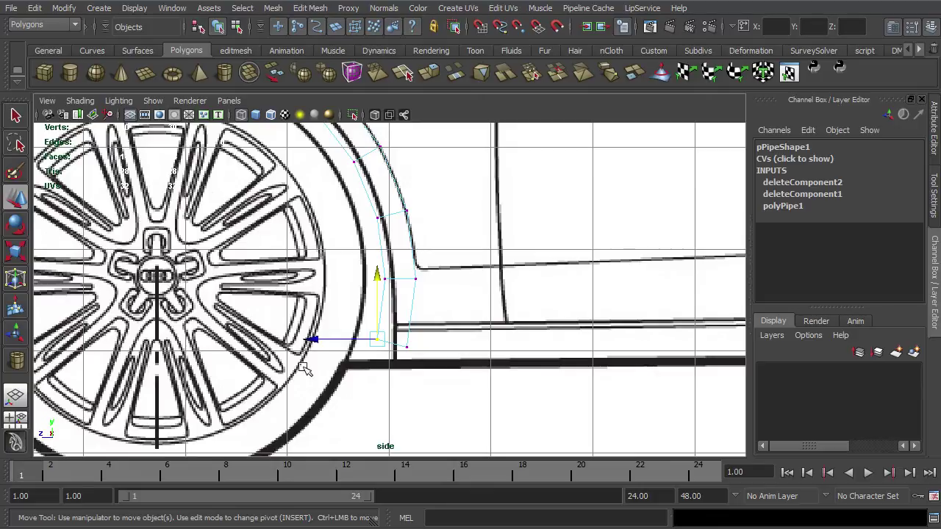
{"action": "key", "text": "v"}
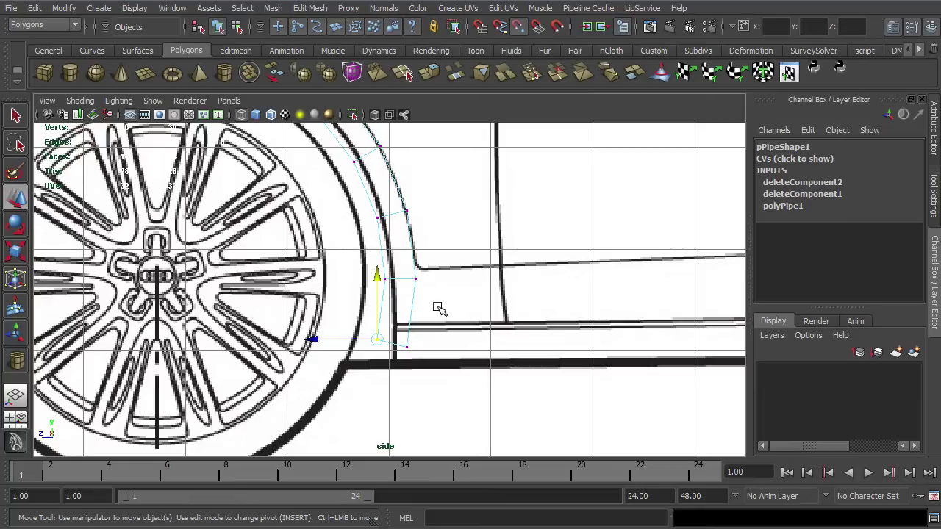
{"action": "left_click", "coordinate": [518, 27]}
{"action": "left_click_drag", "start_coordinate": [384, 281], "coordinate": [428, 364]}
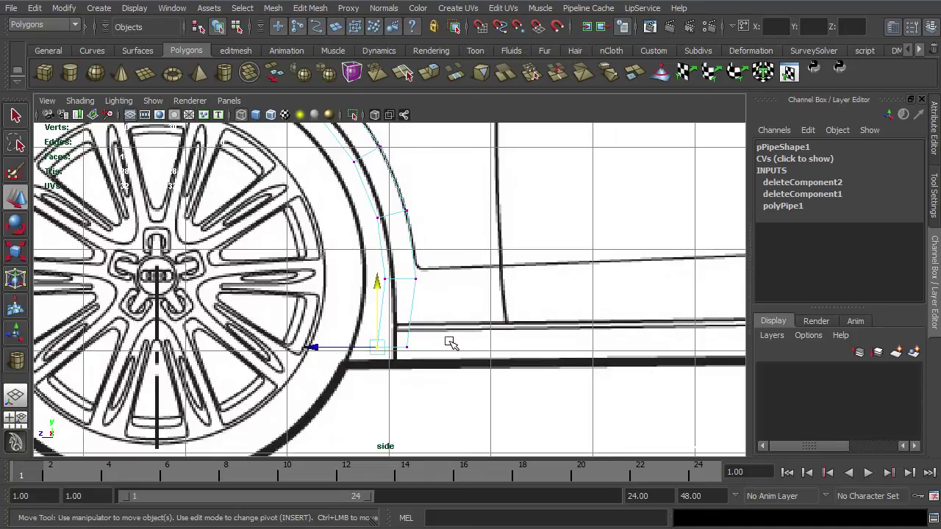
Level the two bottom vertices at the strip's front end by snapping the inner vertex to the outer one's height
{"action": "middle_click_drag", "start_coordinate": [304, 373], "coordinate": [739, 345], "text": "alt"}
{"action": "middle_click_drag", "start_coordinate": [377, 334], "coordinate": [391, 349], "text": "alt"}
{"action": "left_click_drag", "start_coordinate": [397, 356], "coordinate": [367, 322]}
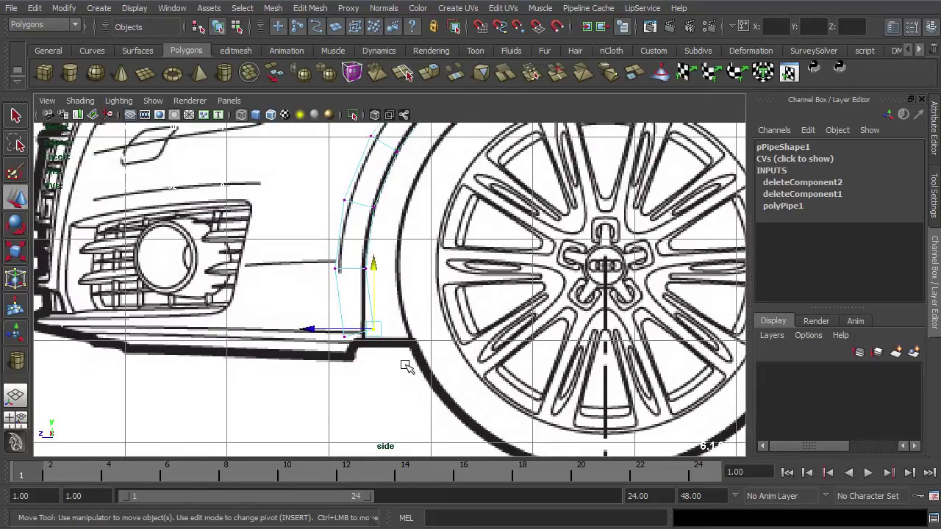
{"action": "key", "text": "v"}
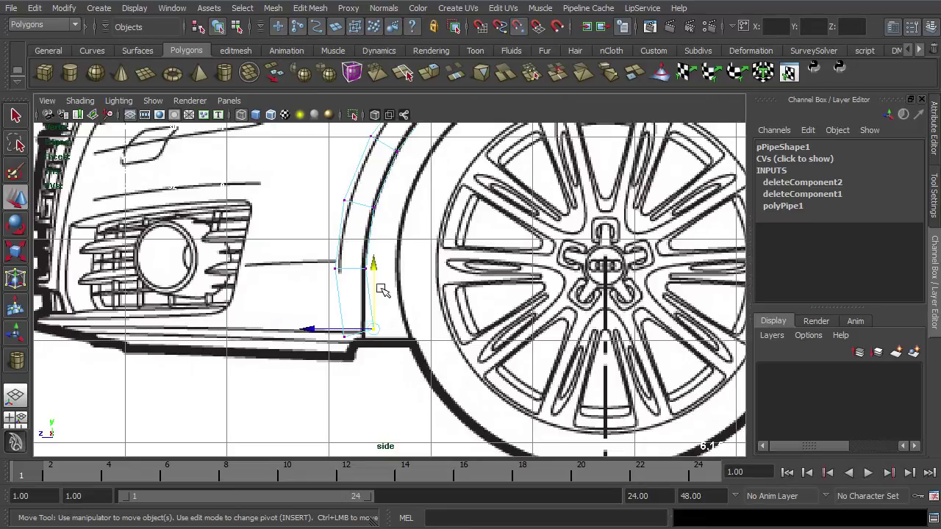
{"action": "left_click_drag", "start_coordinate": [374, 265], "coordinate": [355, 346]}
Adjust the strip's front bottom vertices to meet the lower corner of the bumper beside the wheel
{"action": "left_click_drag", "start_coordinate": [416, 373], "coordinate": [320, 328]}
{"action": "right_click_drag", "start_coordinate": [339, 335], "coordinate": [386, 375], "text": "alt"}
{"action": "middle_click_drag", "start_coordinate": [433, 271], "coordinate": [484, 211], "text": "alt"}
{"action": "left_click_drag", "start_coordinate": [332, 316], "coordinate": [304, 311]}
{"action": "left_click_drag", "start_coordinate": [370, 263], "coordinate": [374, 251]}
Lower the strip's rear bottom vertices to the sill line behind the front wheel
{"action": "middle_click_drag", "start_coordinate": [521, 347], "coordinate": [166, 323], "text": "alt"}
{"action": "scroll", "coordinate": [167, 324], "scroll_direction": "down", "scroll_amount": 5}
{"action": "middle_click_drag", "start_coordinate": [440, 319], "coordinate": [335, 311], "text": "alt"}
{"action": "scroll", "coordinate": [573, 326], "scroll_direction": "up", "scroll_amount": 2}
{"action": "mouse_move", "coordinate": [453, 266]}
{"action": "left_mouse_down"}
{"action": "mouse_move", "coordinate": [414, 272]}
{"action": "mouse_move", "coordinate": [444, 279]}
{"action": "left_mouse_up"}
{"action": "left_click_drag", "start_coordinate": [500, 223], "coordinate": [499, 239]}
{"action": "middle_click_drag", "start_coordinate": [499, 238], "coordinate": [449, 299], "text": "alt"}
{"action": "middle_click_drag", "start_coordinate": [436, 252], "coordinate": [446, 301], "text": "alt"}
Select the inner edges along the strip's rear half, without the topmost one, and shift them in Z onto the inner arch line
{"action": "right_click_drag", "start_coordinate": [429, 257], "coordinate": [419, 232]}
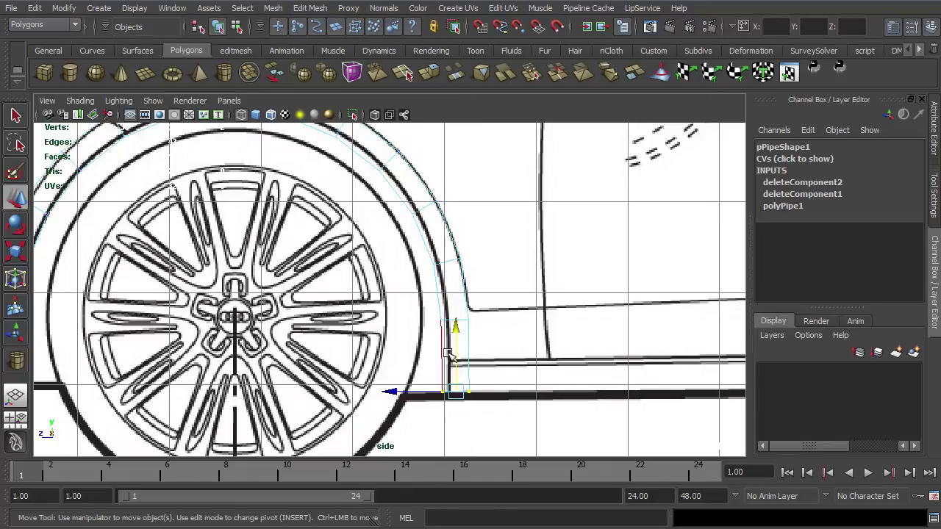
{"action": "left_click", "coordinate": [448, 355]}
{"action": "middle_click_drag", "start_coordinate": [446, 338], "coordinate": [574, 402], "text": "alt"}
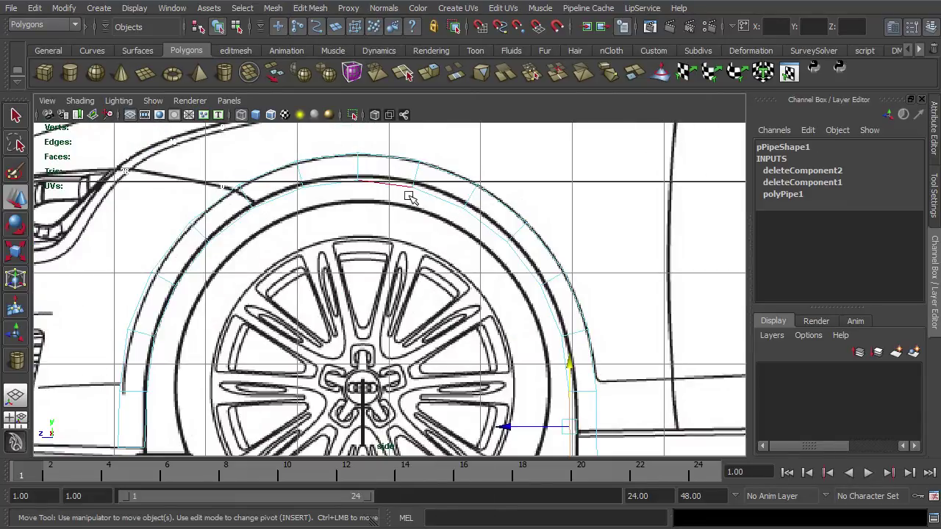
{"action": "double_click", "coordinate": [409, 197]}
{"action": "left_click_drag", "start_coordinate": [414, 328], "coordinate": [416, 327]}
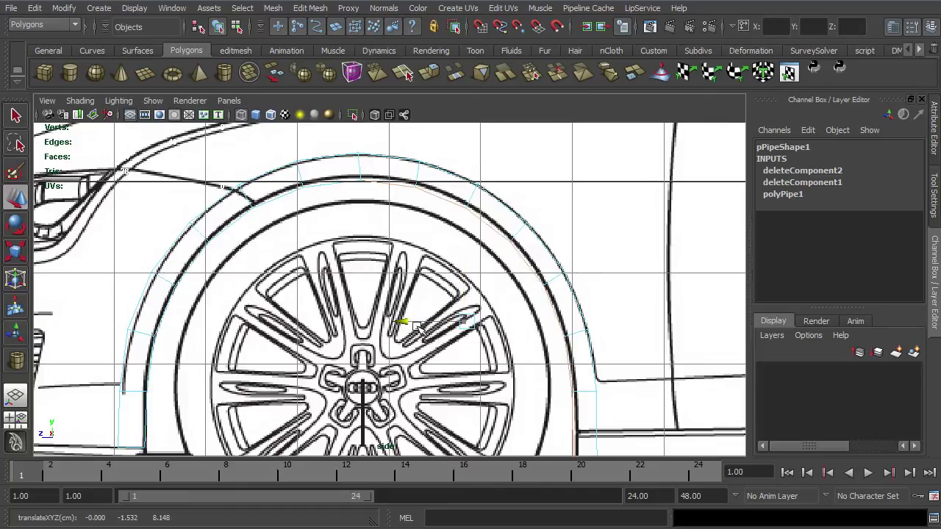
{"action": "key", "text": "ctrl+z"}
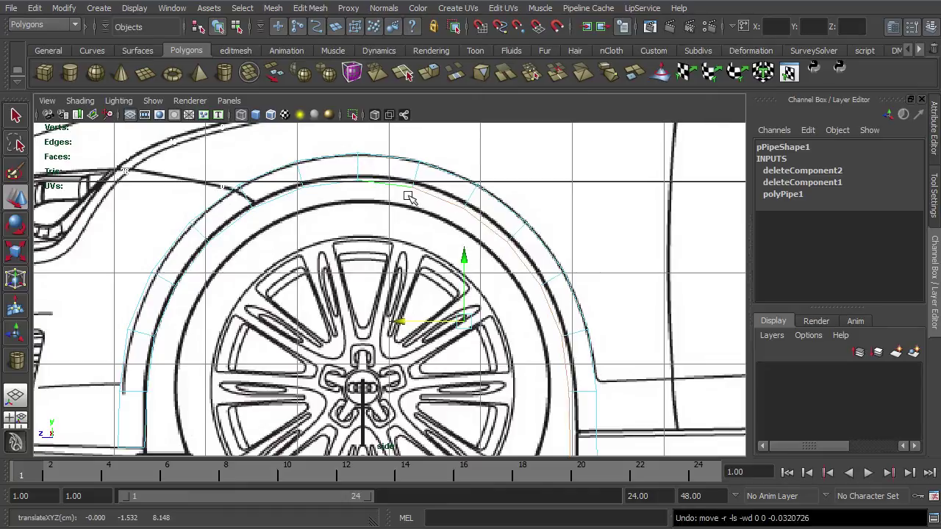
{"action": "left_click", "coordinate": [408, 196], "text": "ctrl"}
{"action": "left_click_drag", "start_coordinate": [439, 330], "coordinate": [446, 334]}
{"action": "middle_click_drag", "start_coordinate": [509, 310], "coordinate": [405, 221], "text": "alt"}
{"action": "left_click", "coordinate": [504, 357]}
{"action": "middle_click_drag", "start_coordinate": [531, 283], "coordinate": [572, 374], "text": "alt"}
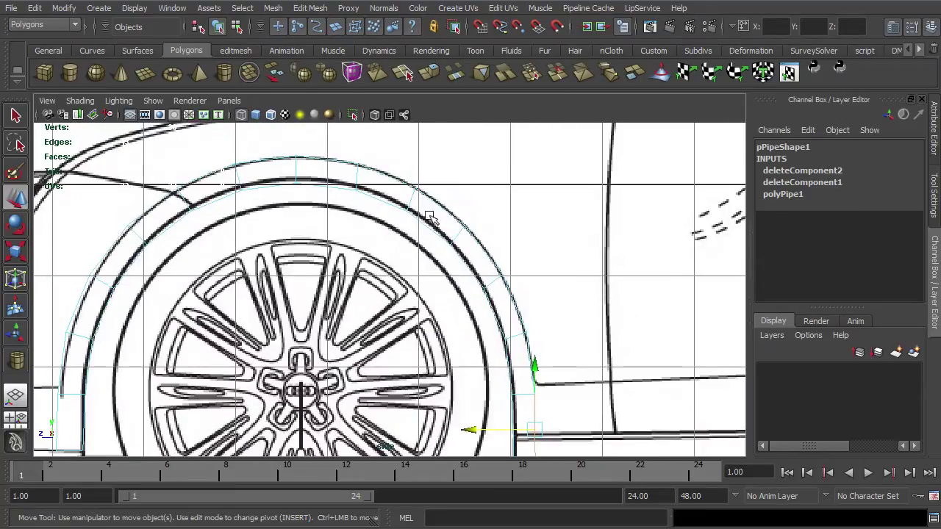
{"action": "left_click", "coordinate": [591, 269]}
Return to object mode, select the whole wheel-arch strip and move it outward in X to about 5.69
{"action": "middle_click_drag", "start_coordinate": [232, 284], "coordinate": [351, 304], "text": "alt"}
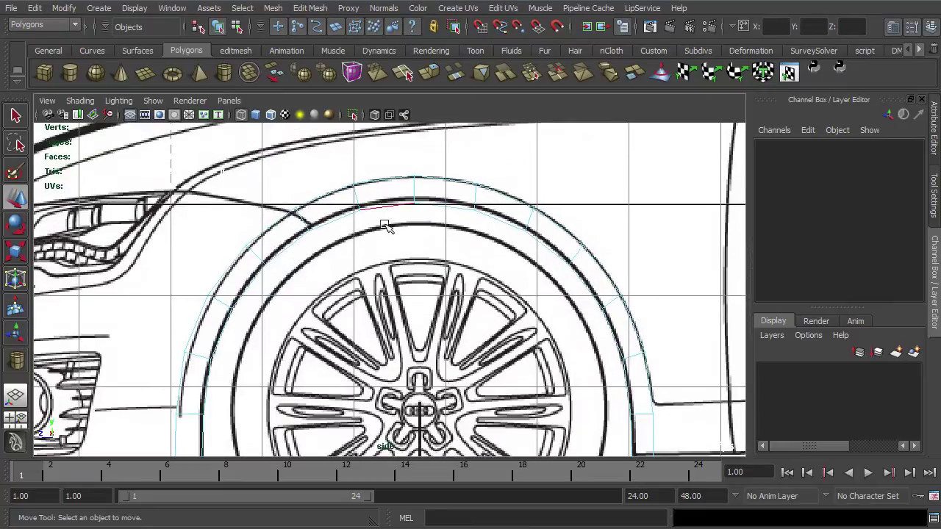
{"action": "scroll", "coordinate": [485, 300], "scroll_direction": "up", "scroll_amount": 1}
{"action": "middle_click_drag", "start_coordinate": [620, 349], "coordinate": [487, 242], "text": "alt"}
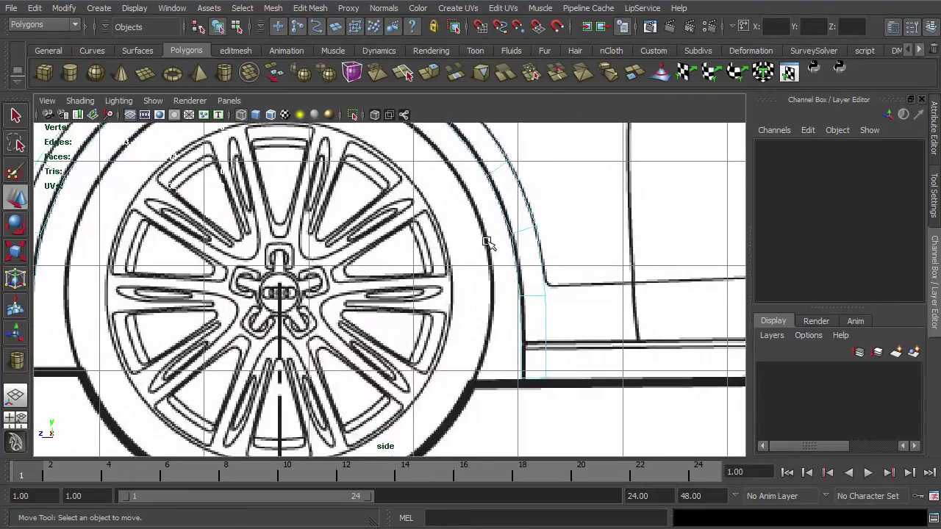
{"action": "right_click", "coordinate": [552, 310]}
{"action": "right_click_drag", "start_coordinate": [550, 308], "coordinate": [598, 273]}
{"action": "scroll", "coordinate": [433, 291], "scroll_direction": "down", "scroll_amount": 8}
{"action": "key", "text": "space"}
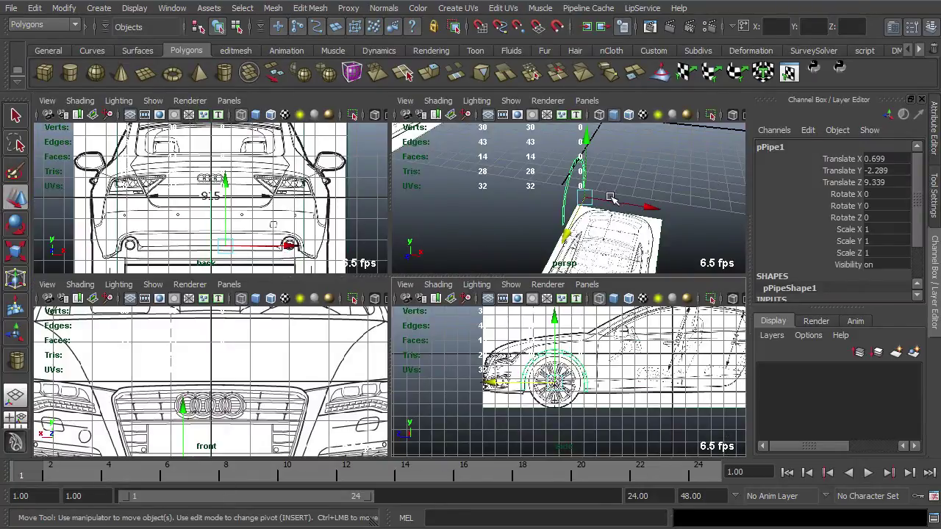
{"action": "key", "text": "space"}
{"action": "left_click_drag", "start_coordinate": [544, 210], "coordinate": [457, 217], "text": "alt"}
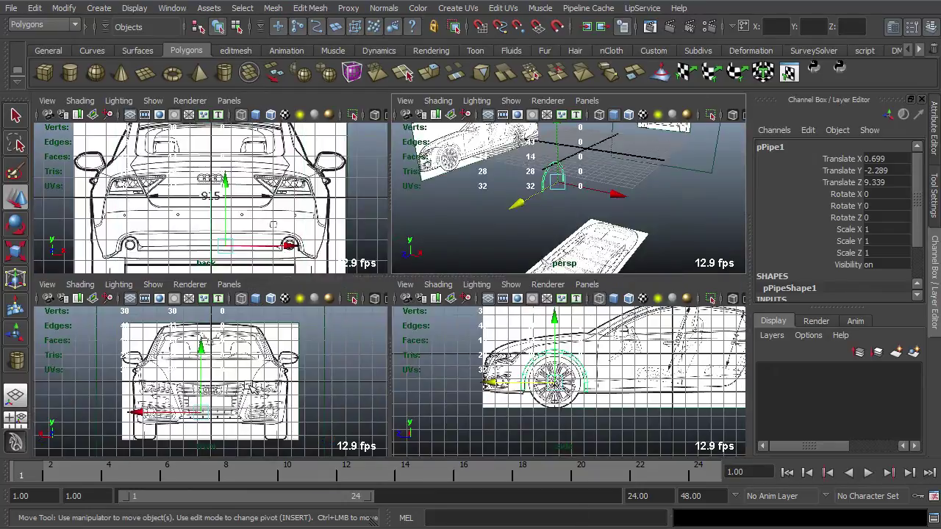
{"action": "left_click_drag", "start_coordinate": [612, 208], "coordinate": [671, 217]}
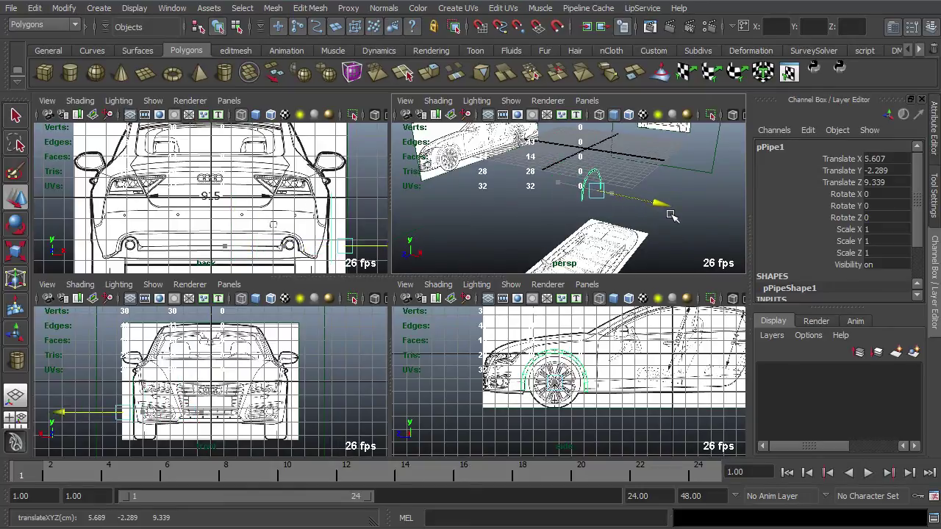
In the perspective view, move the strip further outward in X to about 6.02
{"action": "key", "text": "space"}
{"action": "left_click_drag", "start_coordinate": [425, 249], "coordinate": [384, 301], "text": "alt"}
{"action": "left_click_drag", "start_coordinate": [383, 301], "coordinate": [479, 316], "text": "alt"}
{"action": "scroll", "coordinate": [431, 297], "scroll_direction": "up", "scroll_amount": 4}
{"action": "left_click_drag", "start_coordinate": [432, 297], "coordinate": [269, 269], "text": "alt"}
{"action": "left_click_drag", "start_coordinate": [341, 252], "coordinate": [563, 276]}
{"action": "scroll", "coordinate": [588, 299], "scroll_direction": "down", "scroll_amount": 4}
In the front view, line the strip up with the outer body side by moving it to about 6.43 in X
{"action": "key", "text": "space"}
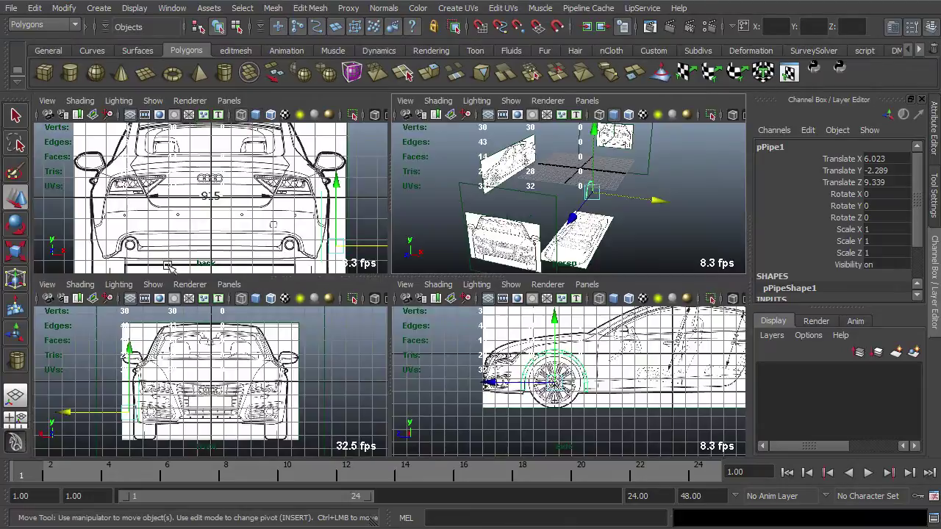
{"action": "key", "text": "space"}
{"action": "middle_click_drag", "start_coordinate": [184, 386], "coordinate": [230, 386], "text": "alt"}
{"action": "scroll", "coordinate": [229, 368], "scroll_direction": "up", "scroll_amount": 5}
{"action": "middle_click_drag", "start_coordinate": [197, 325], "coordinate": [360, 266], "text": "alt"}
{"action": "left_click_drag", "start_coordinate": [261, 362], "coordinate": [238, 363]}
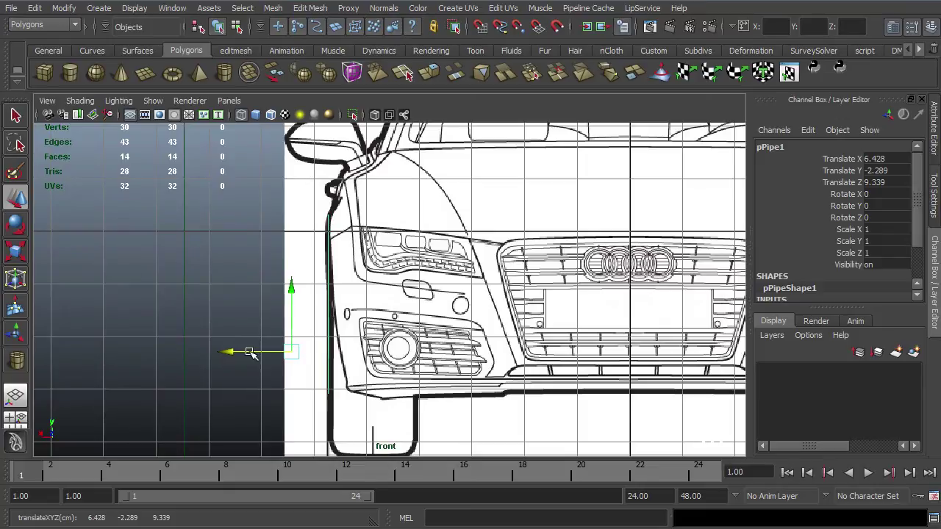
{"action": "scroll", "coordinate": [234, 347], "scroll_direction": "up", "scroll_amount": 3}
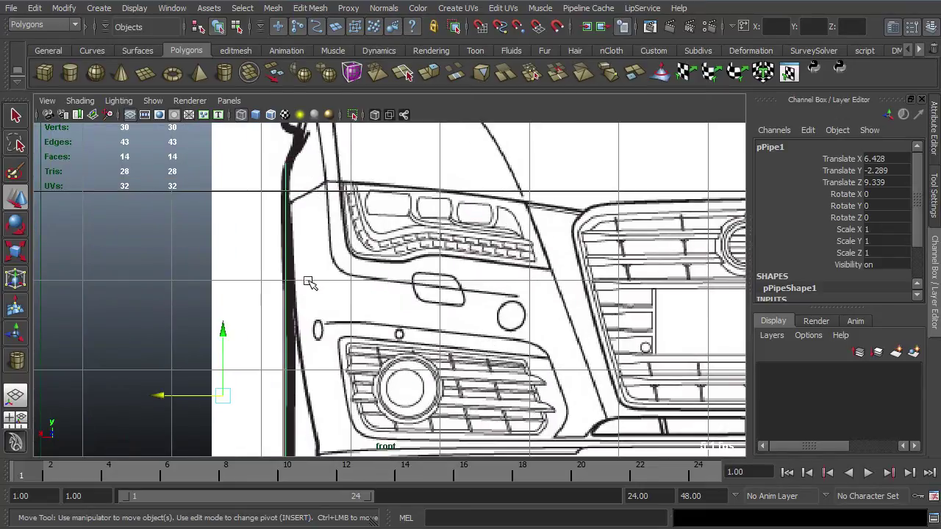
{"action": "scroll", "coordinate": [314, 355], "scroll_direction": "down", "scroll_amount": 3}
{"action": "key", "text": "space"}
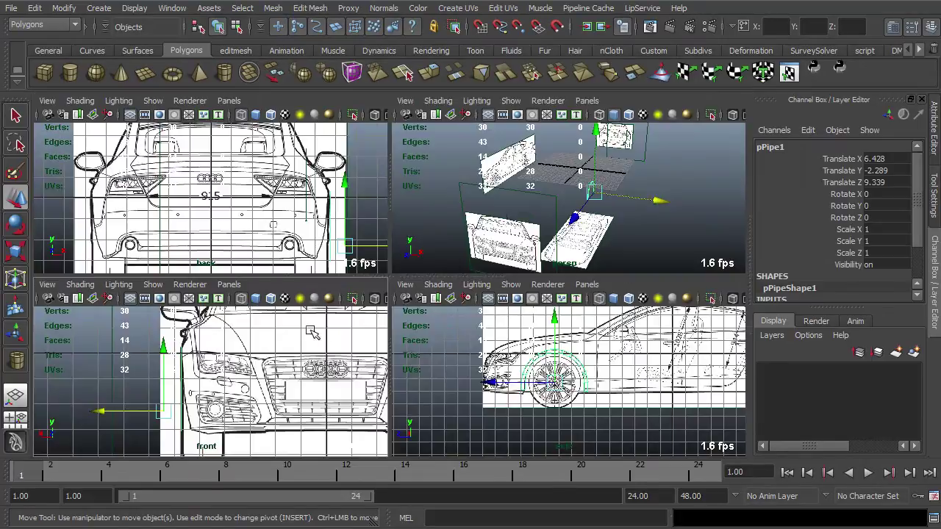
Enlarge the front and side views and move the strip's bottom front vertex pair inward in X to the bumper outline
{"action": "left_click_drag", "start_coordinate": [380, 287], "coordinate": [380, 127]}
{"action": "scroll", "coordinate": [524, 316], "scroll_direction": "up", "scroll_amount": 6}
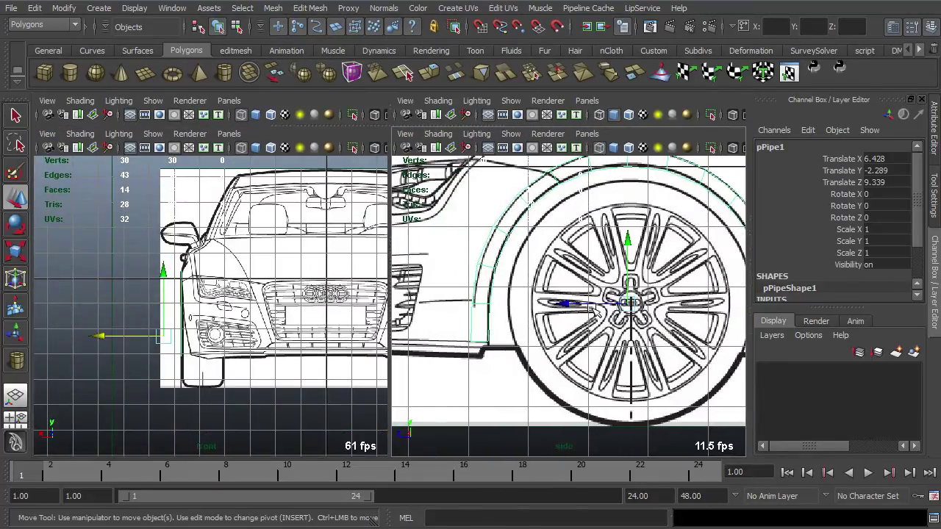
{"action": "right_click_drag", "start_coordinate": [498, 303], "coordinate": [433, 303]}
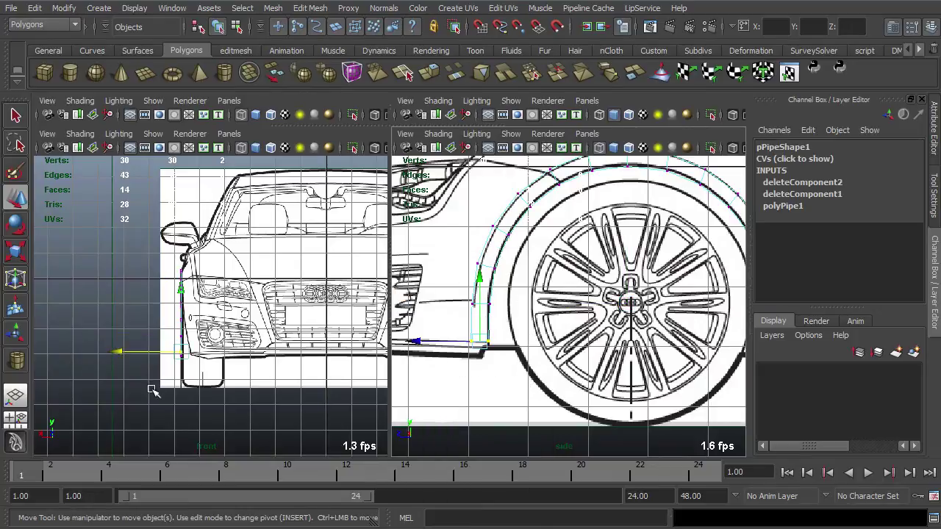
{"action": "scroll", "coordinate": [153, 389], "scroll_direction": "up", "scroll_amount": 8}
{"action": "left_click_drag", "start_coordinate": [121, 340], "coordinate": [149, 340]}
Move the next two vertex pairs up the strip's front side inward in X to follow the body outline
{"action": "left_click_drag", "start_coordinate": [530, 318], "coordinate": [461, 299]}
{"action": "middle_click_drag", "start_coordinate": [138, 296], "coordinate": [150, 301]}
{"action": "middle_click_drag", "start_coordinate": [208, 308], "coordinate": [213, 347], "text": "alt"}
{"action": "scroll", "coordinate": [494, 294], "scroll_direction": "up", "scroll_amount": 3}
{"action": "left_click_drag", "start_coordinate": [485, 268], "coordinate": [435, 239]}
{"action": "scroll", "coordinate": [157, 305], "scroll_direction": "up", "scroll_amount": 5}
{"action": "middle_click_drag", "start_coordinate": [139, 303], "coordinate": [171, 344]}
Fit the upper front vertex pairs below the fender crease line to the body outline with slight inward moves in X
{"action": "middle_click_drag", "start_coordinate": [515, 258], "coordinate": [514, 335], "text": "alt"}
{"action": "left_click_drag", "start_coordinate": [502, 300], "coordinate": [456, 266]}
{"action": "left_click_drag", "start_coordinate": [124, 221], "coordinate": [130, 225]}
{"action": "middle_click_drag", "start_coordinate": [147, 206], "coordinate": [164, 319], "text": "alt"}
{"action": "left_click_drag", "start_coordinate": [529, 262], "coordinate": [489, 227]}
{"action": "left_click_drag", "start_coordinate": [143, 259], "coordinate": [145, 259]}
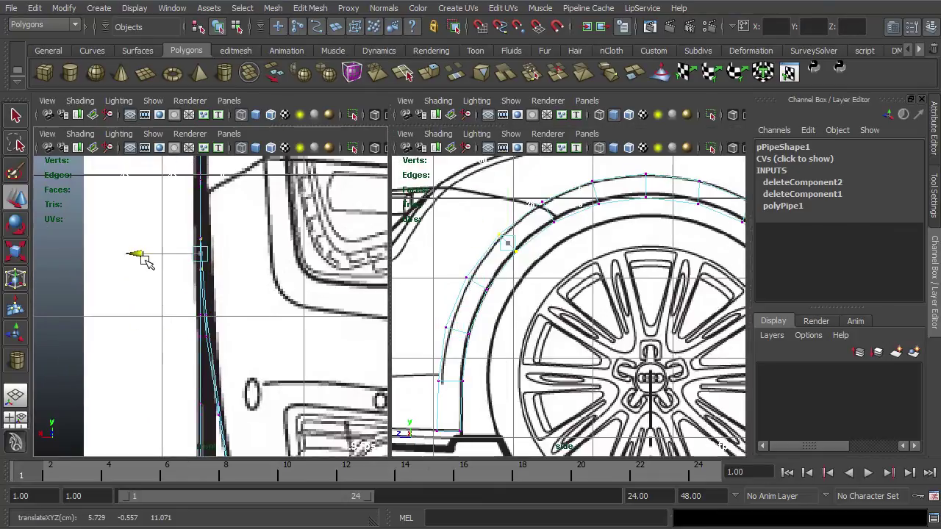
Fine-tune the X position of the vertex pair at the fender crease and the pairs around the top of the arch
{"action": "key", "text": "Up"}
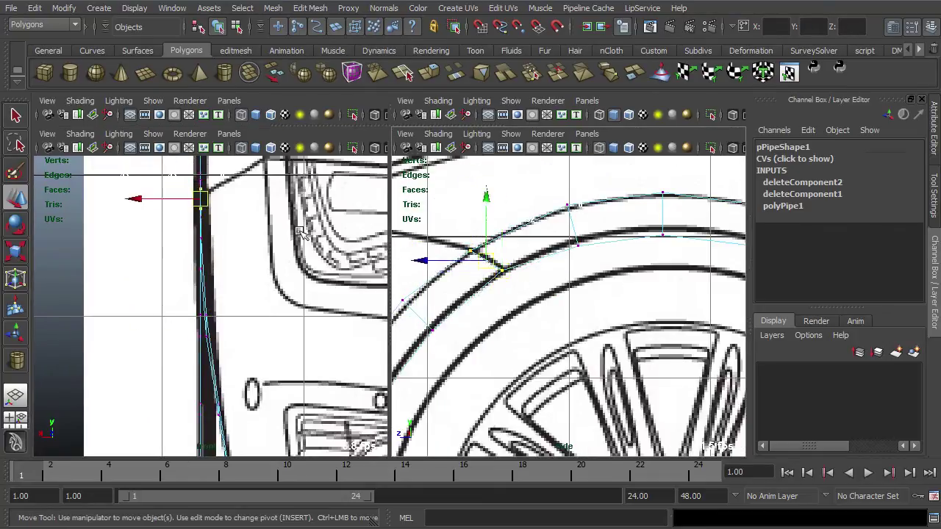
{"action": "middle_click_drag", "start_coordinate": [300, 231], "coordinate": [325, 339], "text": "alt"}
{"action": "scroll", "coordinate": [325, 339], "scroll_direction": "up", "scroll_amount": 3}
{"action": "middle_click_drag", "start_coordinate": [512, 288], "coordinate": [481, 312], "text": "alt"}
{"action": "left_click_drag", "start_coordinate": [180, 313], "coordinate": [179, 313]}
{"action": "middle_click_drag", "start_coordinate": [482, 303], "coordinate": [393, 294], "text": "alt"}
{"action": "left_click_drag", "start_coordinate": [465, 276], "coordinate": [435, 211]}
{"action": "left_click_drag", "start_coordinate": [655, 291], "coordinate": [630, 217], "text": "shift"}
{"action": "middle_click_drag", "start_coordinate": [171, 277], "coordinate": [169, 276]}
{"action": "key", "text": "Up"}
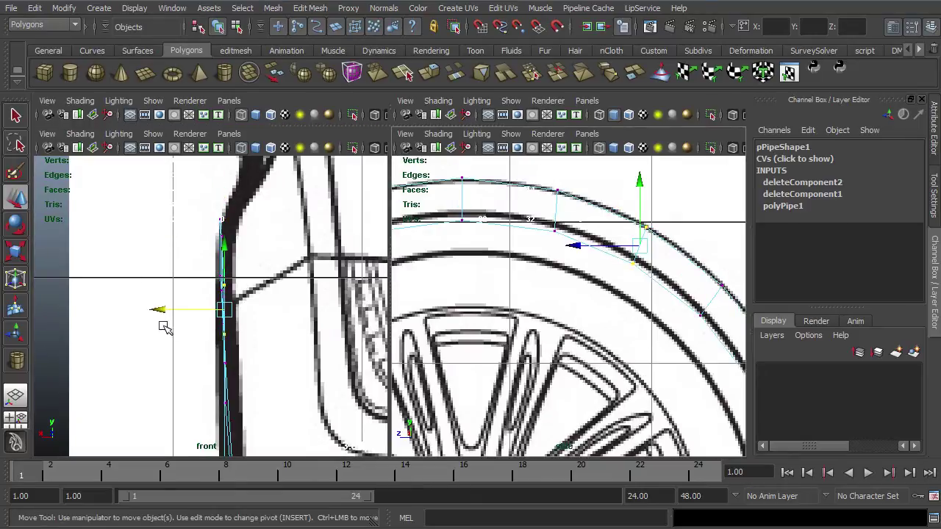
Adjust the upper rear vertex pairs of the strip in X to match the body side in the front view
{"action": "left_click_drag", "start_coordinate": [688, 241], "coordinate": [629, 337]}
{"action": "middle_click_drag", "start_coordinate": [231, 382], "coordinate": [238, 336], "text": "alt"}
{"action": "left_click_drag", "start_coordinate": [142, 283], "coordinate": [139, 284]}
{"action": "left_click_drag", "start_coordinate": [743, 317], "coordinate": [657, 417]}
{"action": "middle_click_drag", "start_coordinate": [656, 417], "coordinate": [563, 370], "text": "alt"}
{"action": "left_click_drag", "start_coordinate": [140, 376], "coordinate": [143, 384]}
{"action": "middle_click_drag", "start_coordinate": [227, 382], "coordinate": [218, 239], "text": "alt"}
Move the strip's lowest rear vertices inward in X so they follow the body side's inward curve
{"action": "left_click_drag", "start_coordinate": [704, 364], "coordinate": [638, 403]}
{"action": "middle_click_drag", "start_coordinate": [638, 402], "coordinate": [595, 338], "text": "alt"}
{"action": "right_click_drag", "start_coordinate": [717, 344], "coordinate": [611, 331], "text": "alt"}
{"action": "middle_click_drag", "start_coordinate": [257, 358], "coordinate": [315, 280], "text": "alt"}
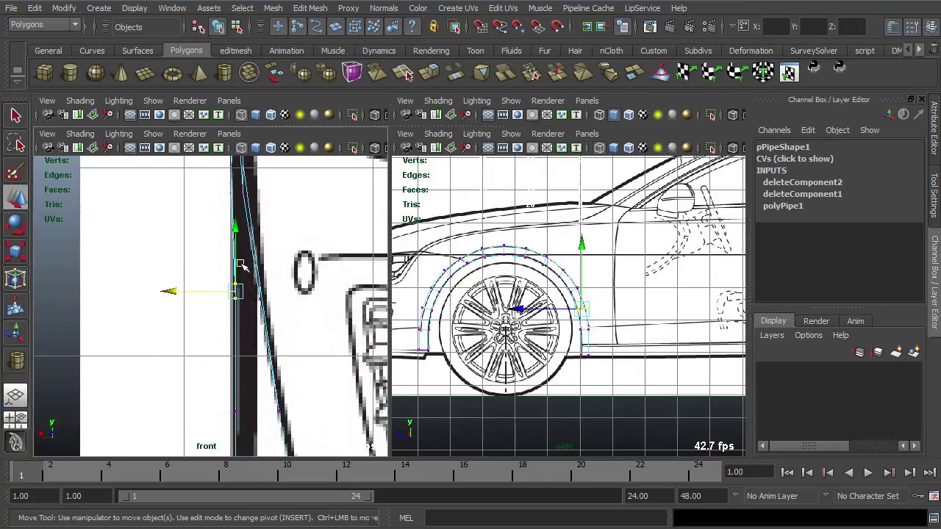
{"action": "scroll", "coordinate": [180, 291], "scroll_direction": "up", "scroll_amount": 2}
{"action": "middle_click_drag", "start_coordinate": [260, 330], "coordinate": [243, 184], "text": "alt"}
{"action": "scroll", "coordinate": [216, 346], "scroll_direction": "down", "scroll_amount": 3}
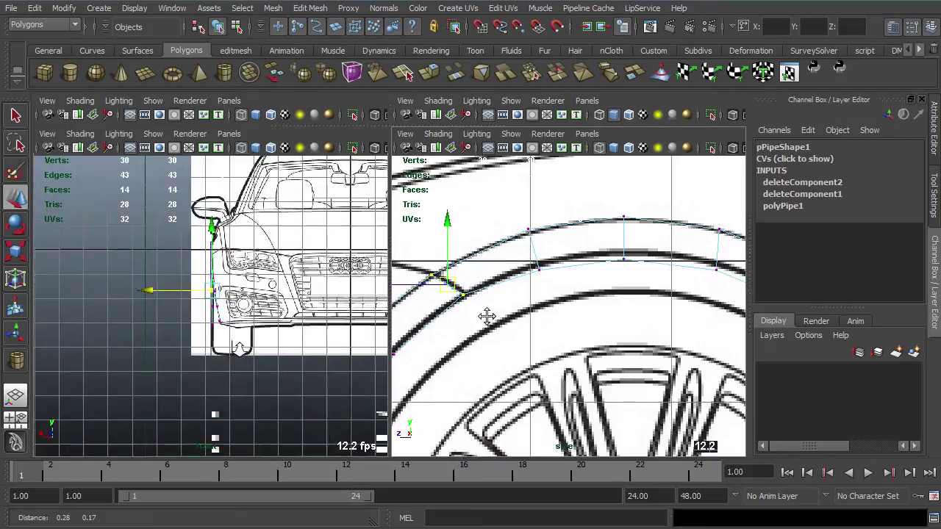
{"action": "scroll", "coordinate": [217, 346], "scroll_direction": "up", "scroll_amount": 5}
{"action": "left_click_drag", "start_coordinate": [243, 376], "coordinate": [178, 355]}
{"action": "scroll", "coordinate": [169, 386], "scroll_direction": "up", "scroll_amount": 4}
{"action": "left_click_drag", "start_coordinate": [166, 419], "coordinate": [190, 418]}
{"action": "middle_click_drag", "start_coordinate": [189, 412], "coordinate": [227, 405]}
{"action": "middle_click_drag", "start_coordinate": [218, 305], "coordinate": [215, 394], "text": "alt"}
Check the strip's profile in the front view and return it to object mode in a full side view
{"action": "scroll", "coordinate": [215, 357], "scroll_direction": "down", "scroll_amount": 5}
{"action": "scroll", "coordinate": [219, 335], "scroll_direction": "up", "scroll_amount": 2}
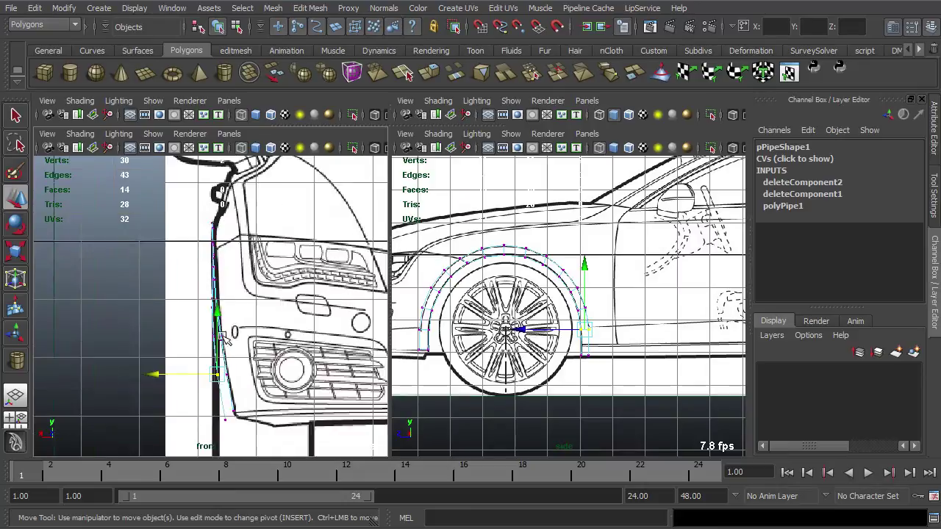
{"action": "scroll", "coordinate": [221, 334], "scroll_direction": "up", "scroll_amount": 4}
{"action": "middle_click_drag", "start_coordinate": [220, 336], "coordinate": [218, 189], "text": "alt"}
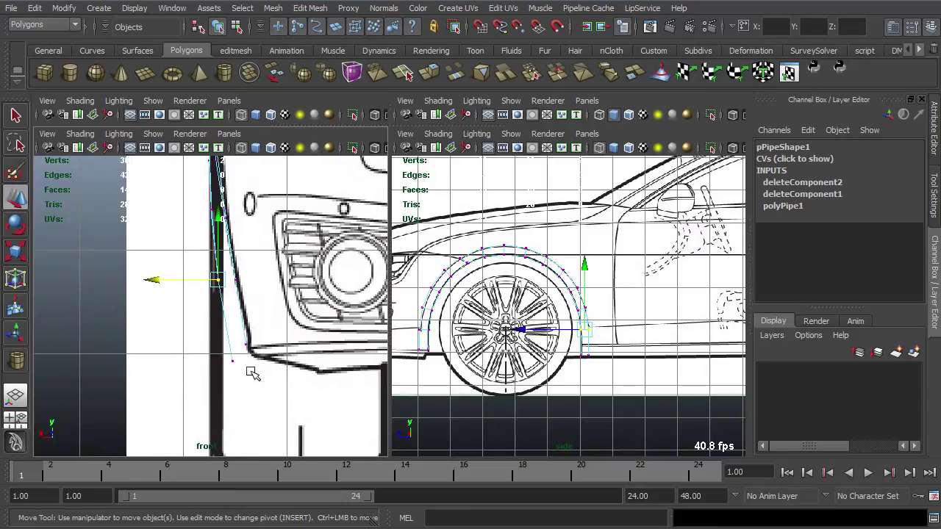
{"action": "scroll", "coordinate": [246, 322], "scroll_direction": "down", "scroll_amount": 5}
{"action": "scroll", "coordinate": [223, 336], "scroll_direction": "up", "scroll_amount": 3}
{"action": "key", "text": "space"}
{"action": "right_click_drag", "start_coordinate": [387, 288], "coordinate": [416, 199]}
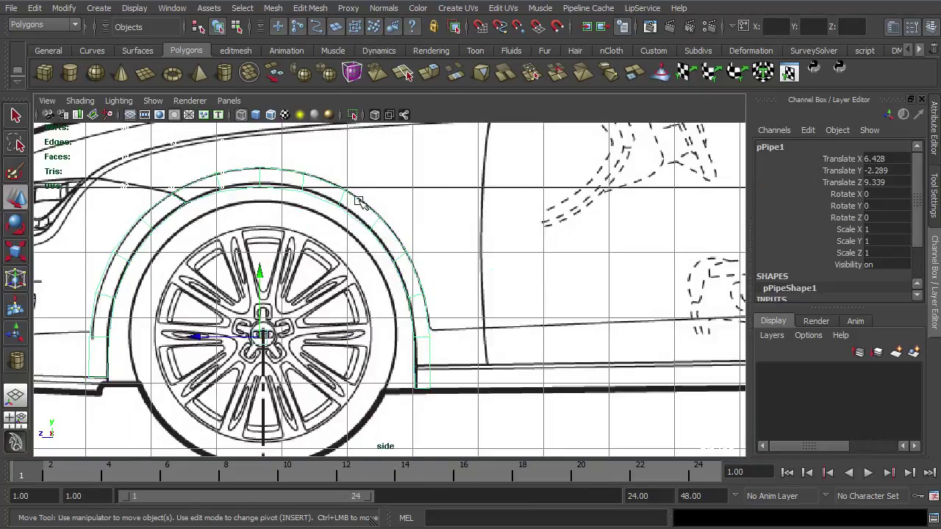
Duplicate the front wheel arch strip and move the copy back along Z to about -2.236
{"action": "scroll", "coordinate": [364, 204], "scroll_direction": "down", "scroll_amount": 8}
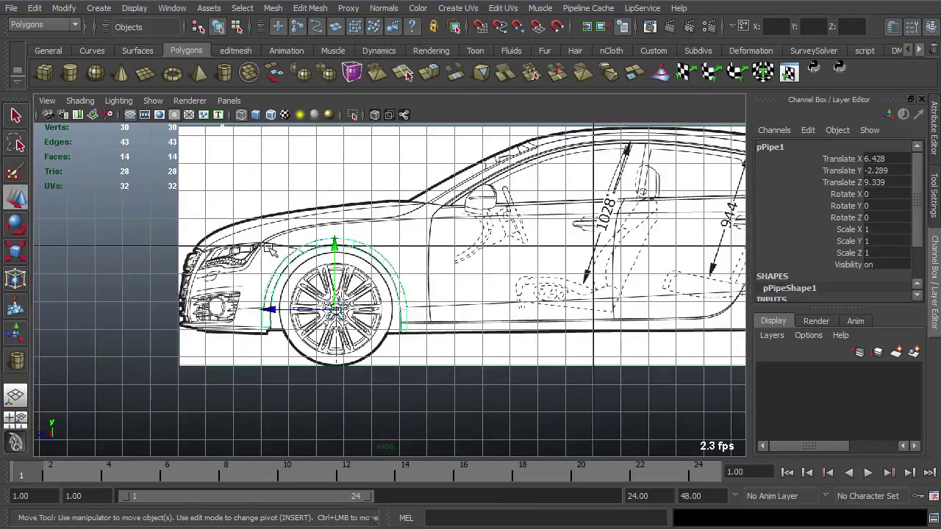
{"action": "scroll", "coordinate": [251, 244], "scroll_direction": "down", "scroll_amount": 2}
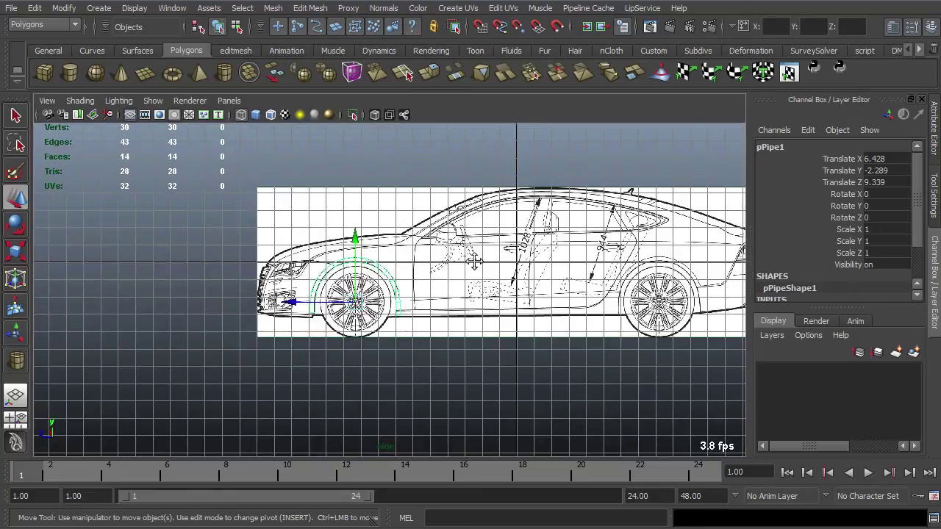
{"action": "middle_click_drag", "start_coordinate": [474, 263], "coordinate": [299, 266], "text": "alt"}
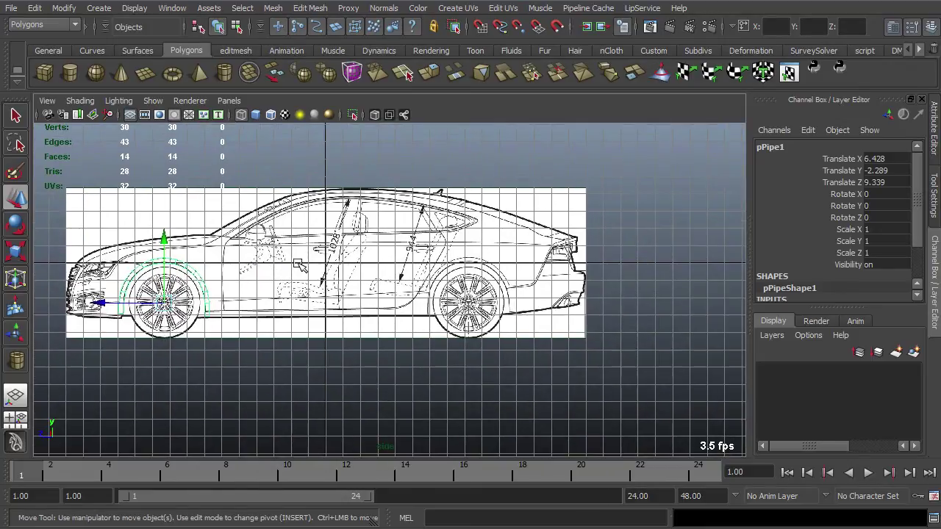
{"action": "left_click", "coordinate": [224, 71]}
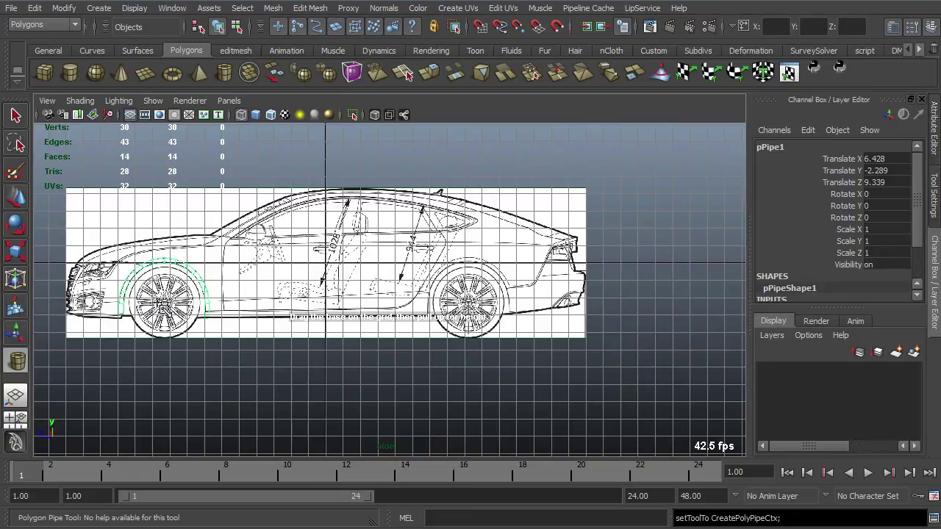
{"action": "left_click", "coordinate": [14, 197]}
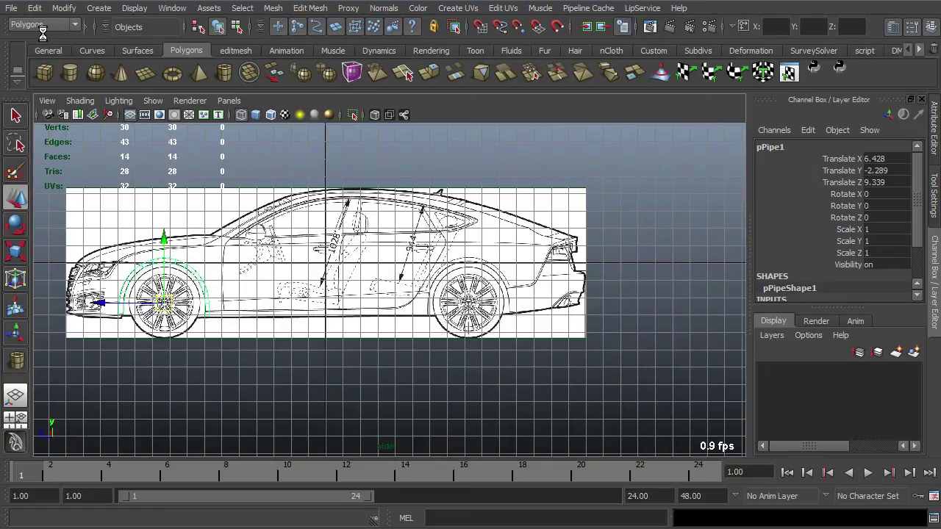
{"action": "key", "text": "ctrl+d"}
{"action": "left_click_drag", "start_coordinate": [119, 312], "coordinate": [319, 312]}
{"action": "left_click", "coordinate": [34, 8]}
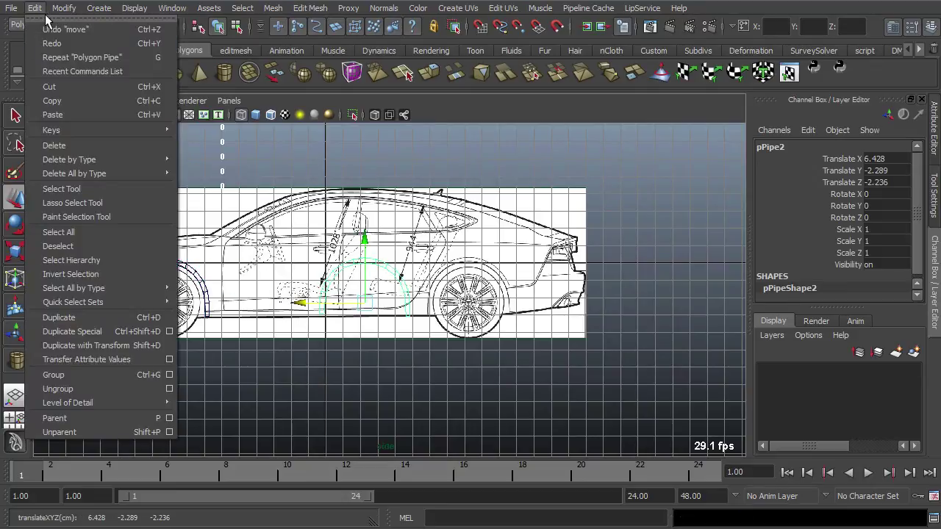
{"action": "mouse_move", "coordinate": [140, 302]}
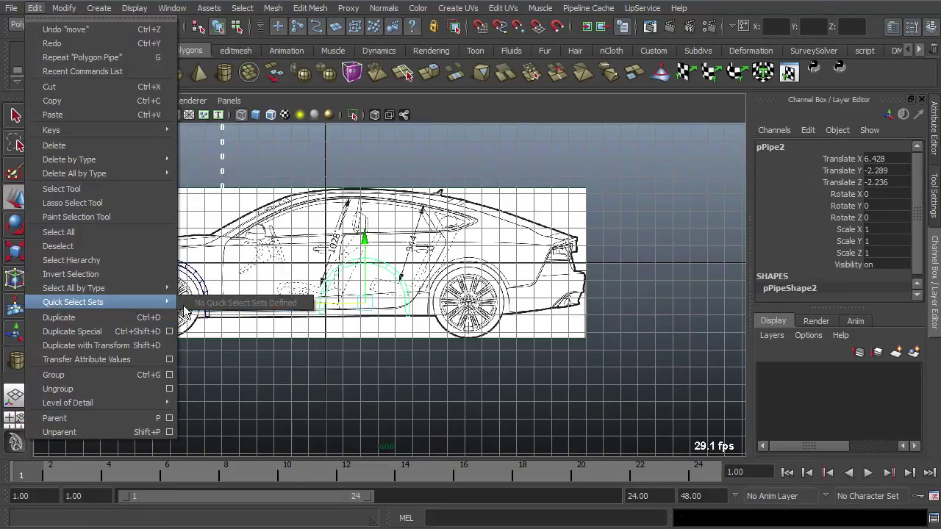
{"action": "left_click", "coordinate": [723, 13]}
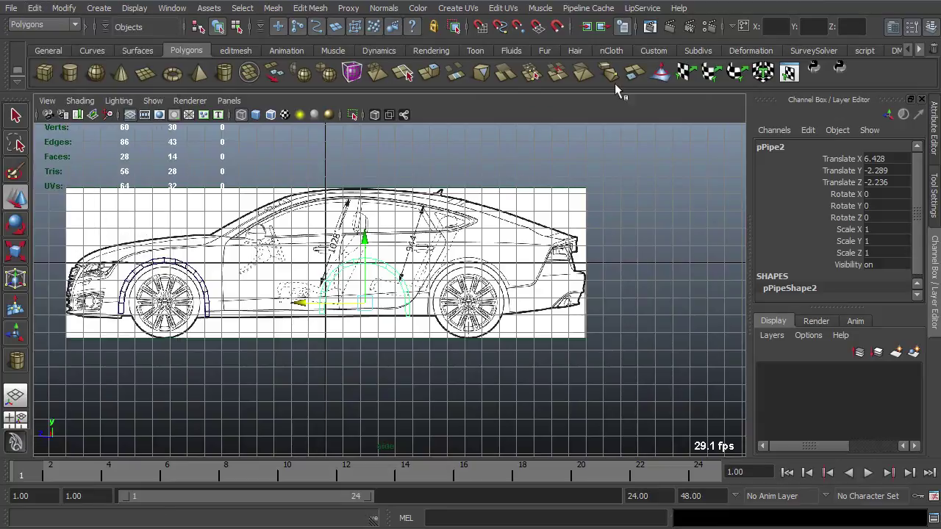
Try the unmirrored copy on the rear wheel arch, moving it along Z to about -8.191
{"action": "right_click_drag", "start_coordinate": [376, 318], "coordinate": [555, 300], "text": "alt"}
{"action": "left_click_drag", "start_coordinate": [292, 318], "coordinate": [40, 314]}
{"action": "left_click_drag", "start_coordinate": [360, 296], "coordinate": [473, 292]}
{"action": "middle_click_drag", "start_coordinate": [491, 310], "coordinate": [383, 304], "text": "alt"}
{"action": "scroll", "coordinate": [382, 305], "scroll_direction": "up", "scroll_amount": 2}
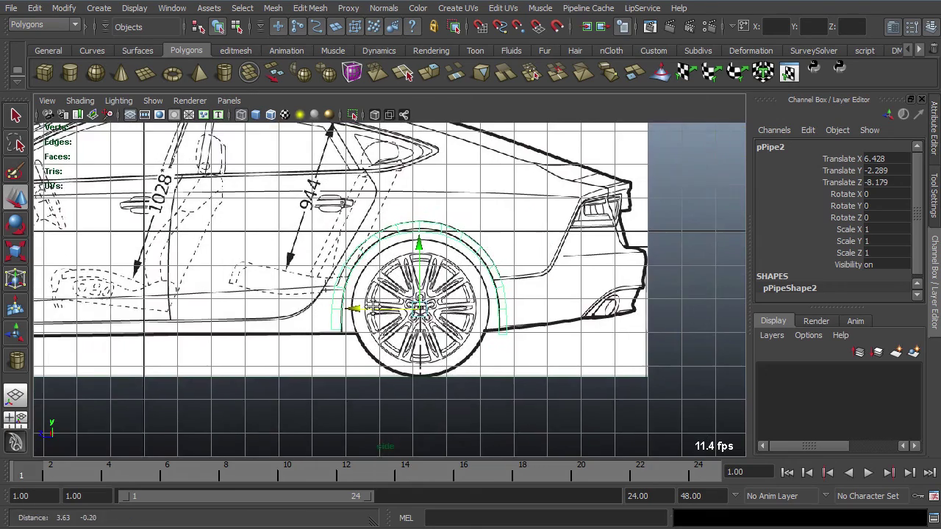
{"action": "scroll", "coordinate": [377, 311], "scroll_direction": "up", "scroll_amount": 2}
{"action": "left_click_drag", "start_coordinate": [385, 321], "coordinate": [393, 328]}
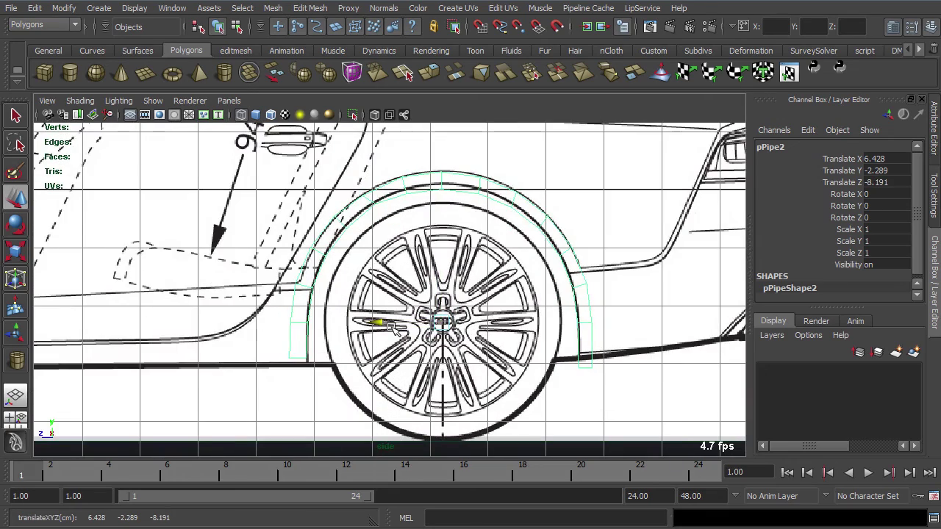
{"action": "scroll", "coordinate": [382, 324], "scroll_direction": "down", "scroll_amount": 5}
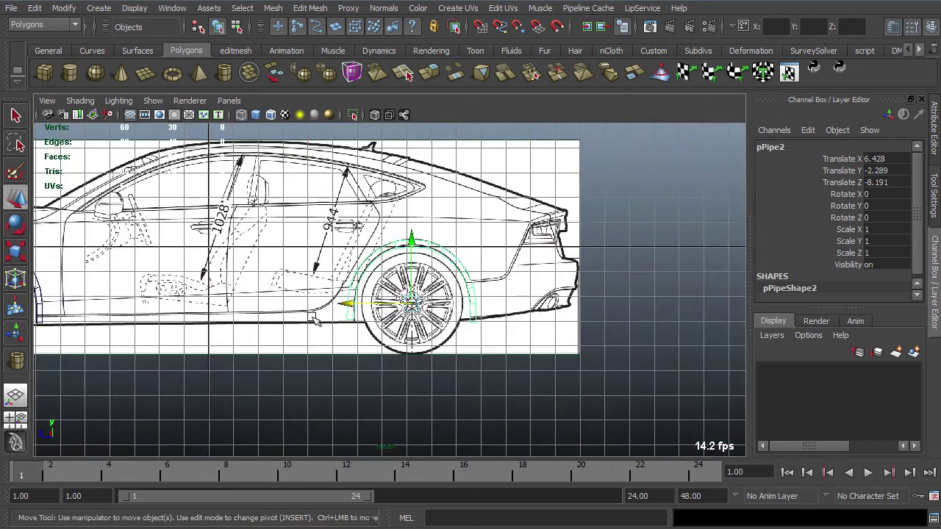
Bring the copied strip back to the middle of the car and mirror it by setting Scale Z to -1
{"action": "left_click_drag", "start_coordinate": [405, 318], "coordinate": [228, 318]}
{"action": "middle_click_drag", "start_coordinate": [296, 321], "coordinate": [507, 304], "text": "alt"}
{"action": "scroll", "coordinate": [401, 314], "scroll_direction": "up", "scroll_amount": 4}
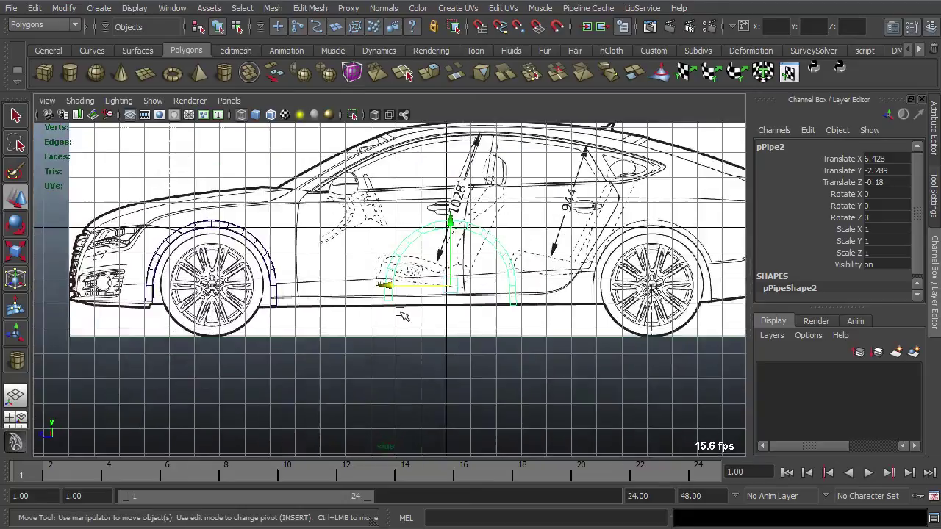
{"action": "middle_click_drag", "start_coordinate": [422, 316], "coordinate": [364, 364], "text": "alt"}
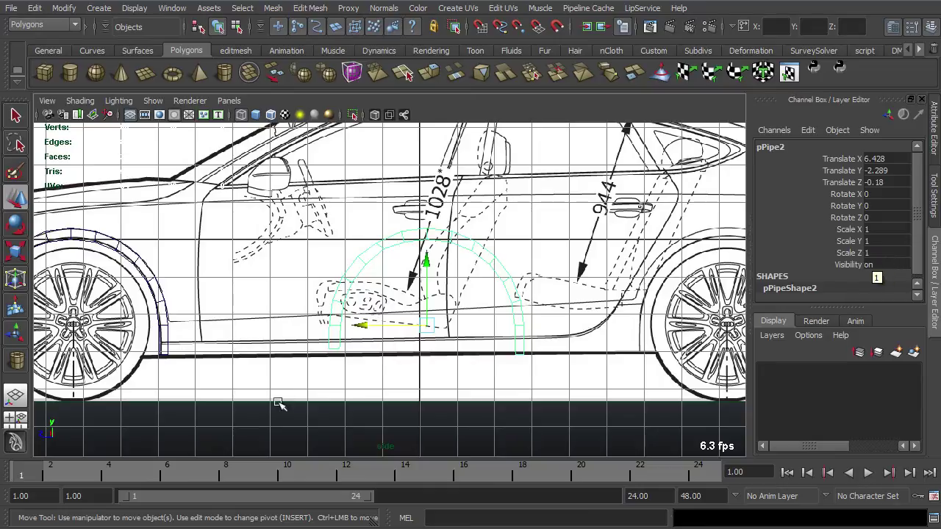
{"action": "double_click", "coordinate": [894, 253]}
{"action": "type", "text": "-1"}
{"action": "key", "text": "Return"}
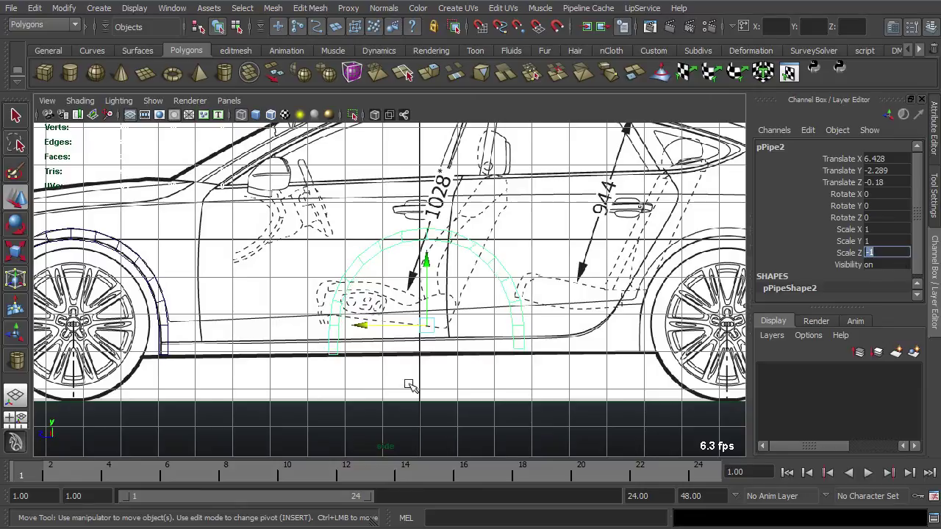
Move the mirrored strip forward along Z to about 4.106, beside the front wheel arch, to compare the two shapes
{"action": "left_click_drag", "start_coordinate": [375, 337], "coordinate": [185, 347]}
{"action": "scroll", "coordinate": [183, 345], "scroll_direction": "up", "scroll_amount": 1}
{"action": "middle_click_drag", "start_coordinate": [260, 338], "coordinate": [439, 334], "text": "alt"}
{"action": "scroll", "coordinate": [273, 253], "scroll_direction": "up", "scroll_amount": 3}
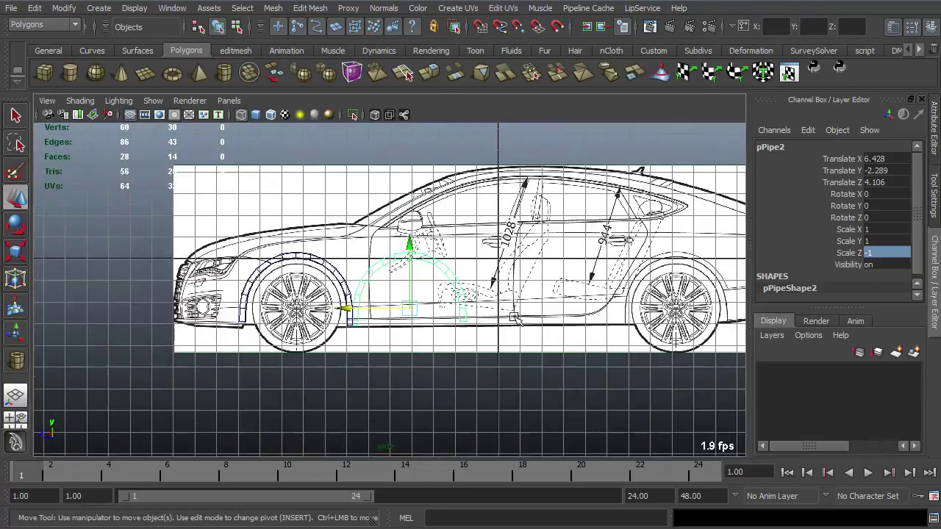
Fit the mirrored strip to the rear wheel arch at about -8.242 in Z, raising it to about -2.259 in Y
{"action": "scroll", "coordinate": [388, 336], "scroll_direction": "down", "scroll_amount": 5}
{"action": "left_click_drag", "start_coordinate": [285, 328], "coordinate": [568, 301]}
{"action": "scroll", "coordinate": [570, 302], "scroll_direction": "up", "scroll_amount": 6}
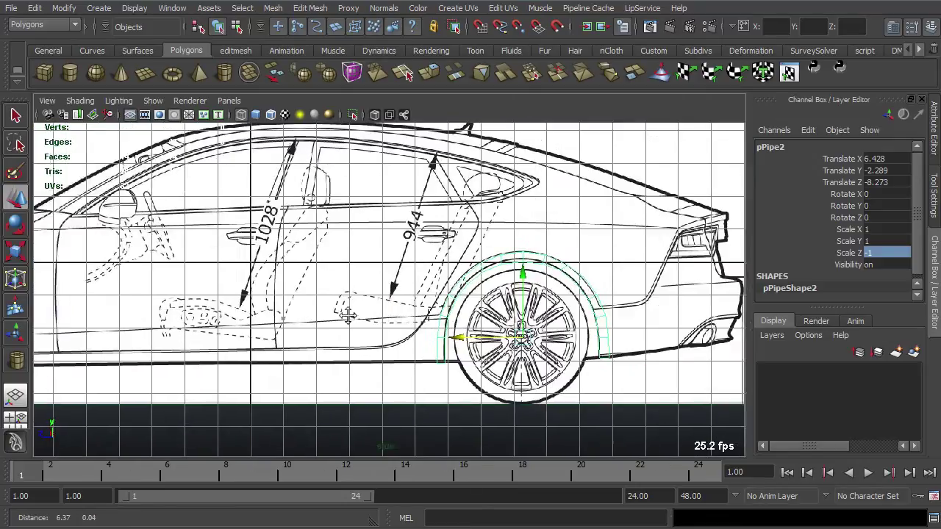
{"action": "left_click_drag", "start_coordinate": [498, 395], "coordinate": [496, 397]}
{"action": "middle_click_drag", "start_coordinate": [578, 340], "coordinate": [483, 292], "text": "alt"}
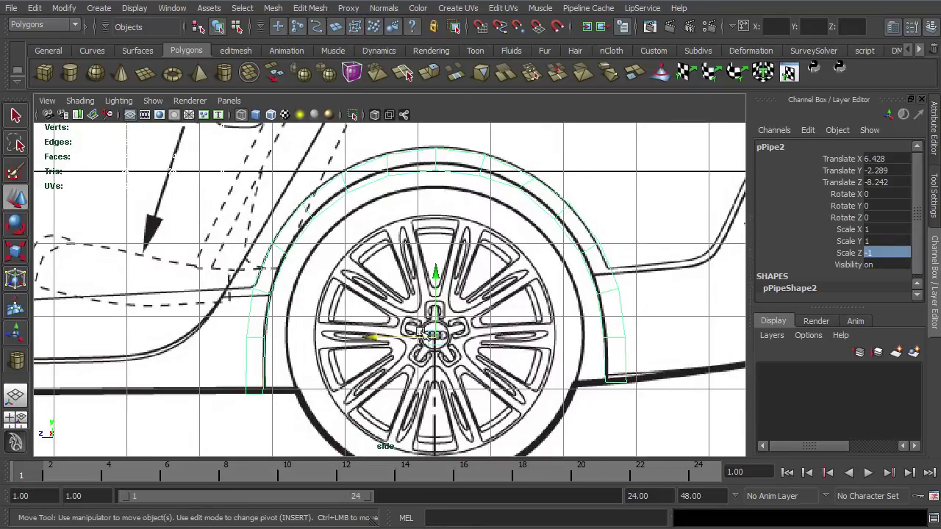
{"action": "left_click_drag", "start_coordinate": [449, 286], "coordinate": [448, 283]}
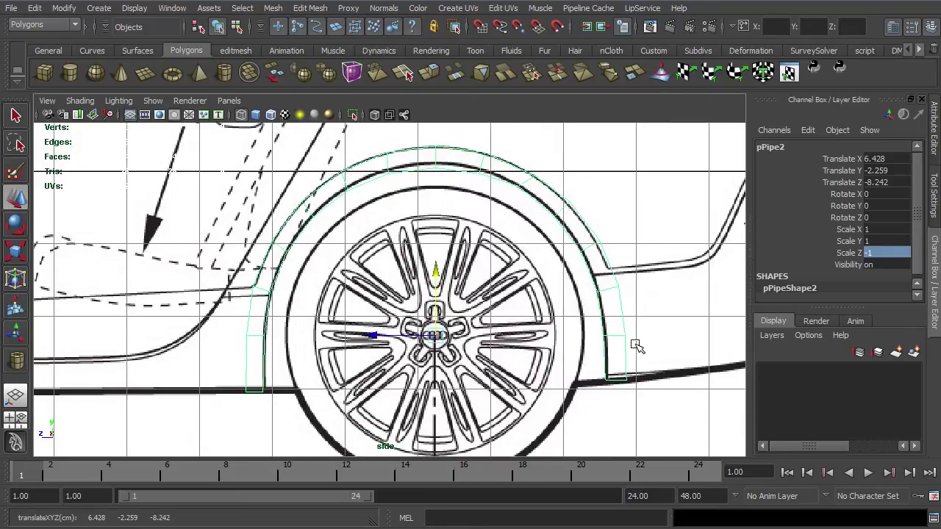
Replace the front view with the orthographic back view and frame the body side beside the rear arch strip
{"action": "key", "text": "space"}
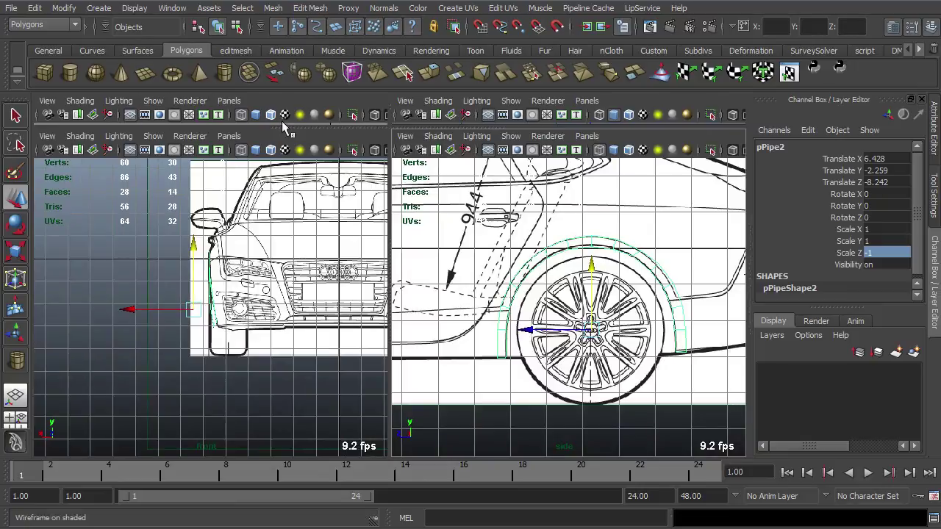
{"action": "left_click", "coordinate": [229, 136]}
{"action": "mouse_move", "coordinate": [288, 184]}
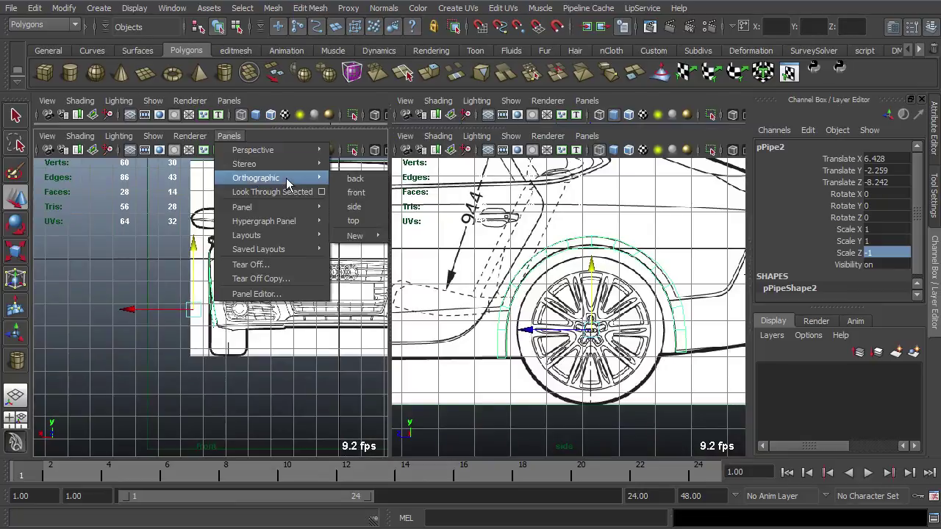
{"action": "left_click", "coordinate": [367, 181]}
{"action": "right_click_drag", "start_coordinate": [239, 305], "coordinate": [325, 335], "text": "alt"}
{"action": "middle_click_drag", "start_coordinate": [325, 335], "coordinate": [161, 270], "text": "alt"}
{"action": "scroll", "coordinate": [262, 319], "scroll_direction": "up", "scroll_amount": 5}
Move the two lowest rearward vertex pairs of the rear arch strip inward in X to follow the body side
{"action": "right_click_drag", "start_coordinate": [642, 273], "coordinate": [562, 266]}
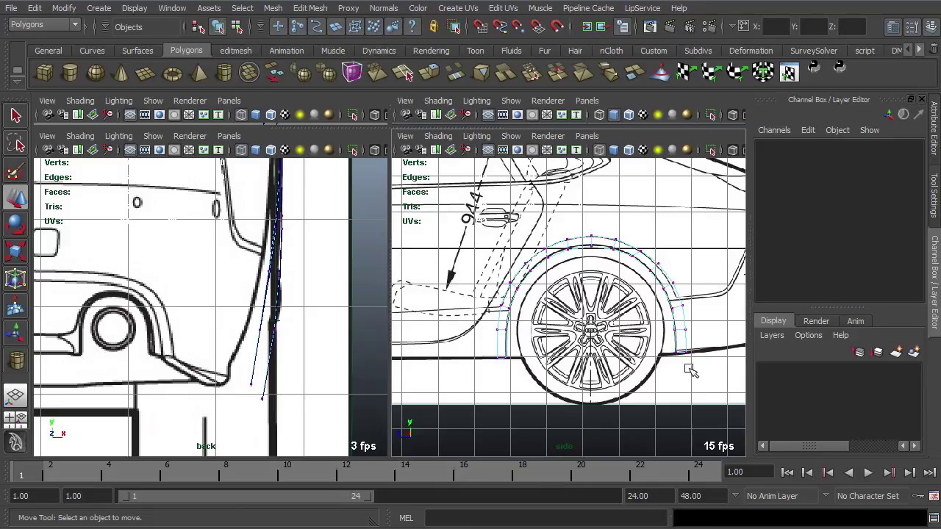
{"action": "left_click_drag", "start_coordinate": [691, 368], "coordinate": [653, 348]}
{"action": "scroll", "coordinate": [332, 414], "scroll_direction": "up", "scroll_amount": 1}
{"action": "left_click_drag", "start_coordinate": [332, 410], "coordinate": [299, 412]}
{"action": "left_click_drag", "start_coordinate": [699, 341], "coordinate": [663, 319]}
{"action": "left_click_drag", "start_coordinate": [345, 336], "coordinate": [330, 336]}
{"action": "middle_click_drag", "start_coordinate": [330, 336], "coordinate": [308, 388], "text": "alt"}
Move the strip's vertex pair at the rear bumper line inward in X to match the body outline in the back view
{"action": "scroll", "coordinate": [553, 308], "scroll_direction": "up", "scroll_amount": 4}
{"action": "middle_click_drag", "start_coordinate": [553, 308], "coordinate": [241, 316], "text": "alt"}
{"action": "left_click_drag", "start_coordinate": [642, 344], "coordinate": [562, 302]}
{"action": "middle_click_drag", "start_coordinate": [551, 328], "coordinate": [540, 298]}
{"action": "left_click_drag", "start_coordinate": [337, 292], "coordinate": [330, 292]}
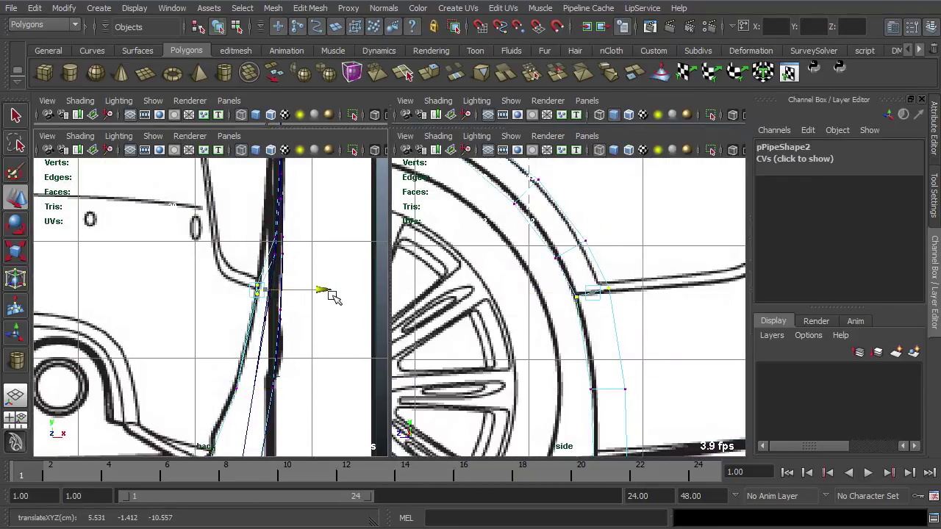
Adjust the next two vertex pairs above the rear bumper line inward in X along the body side
{"action": "right_click_drag", "start_coordinate": [613, 280], "coordinate": [676, 269]}
{"action": "scroll", "coordinate": [518, 318], "scroll_direction": "down", "scroll_amount": 5}
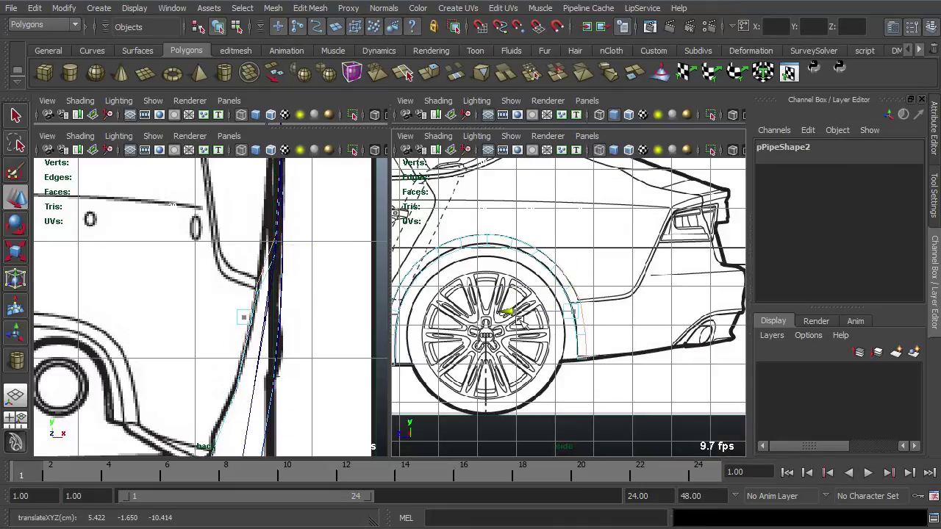
{"action": "scroll", "coordinate": [570, 295], "scroll_direction": "up", "scroll_amount": 5}
{"action": "key", "text": "F9"}
{"action": "left_click_drag", "start_coordinate": [588, 247], "coordinate": [548, 275]}
{"action": "left_click_drag", "start_coordinate": [340, 246], "coordinate": [332, 247]}
{"action": "middle_click_drag", "start_coordinate": [332, 247], "coordinate": [320, 336], "text": "alt"}
{"action": "left_click_drag", "start_coordinate": [550, 197], "coordinate": [503, 247]}
{"action": "left_click_drag", "start_coordinate": [281, 274], "coordinate": [275, 274]}
Adjust the next vertex pair toward the top of the rear arch in X and return the strip to object mode
{"action": "middle_click_drag", "start_coordinate": [275, 275], "coordinate": [270, 331], "text": "alt"}
{"action": "middle_click_drag", "start_coordinate": [527, 166], "coordinate": [552, 225], "text": "alt"}
{"action": "left_click_drag", "start_coordinate": [549, 221], "coordinate": [498, 254]}
{"action": "left_click_drag", "start_coordinate": [335, 287], "coordinate": [328, 286]}
{"action": "scroll", "coordinate": [573, 292], "scroll_direction": "down", "scroll_amount": 8}
{"action": "scroll", "coordinate": [576, 295], "scroll_direction": "up", "scroll_amount": 5}
{"action": "key", "text": "F8"}
{"action": "key", "text": "space"}
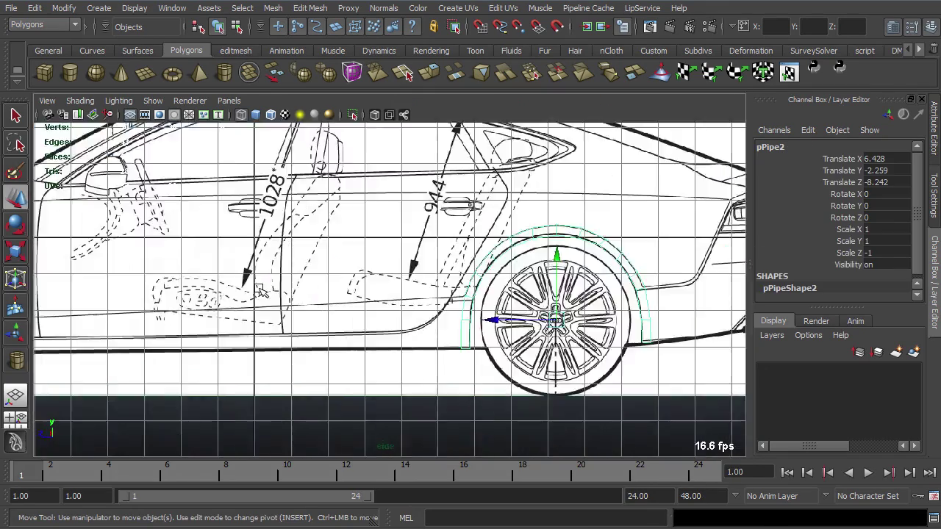
Examine the front and rear arch strips in the side view and from several angles in the perspective view
{"action": "scroll", "coordinate": [259, 289], "scroll_direction": "down", "scroll_amount": 4}
{"action": "middle_click_drag", "start_coordinate": [259, 288], "coordinate": [410, 289], "text": "alt"}
{"action": "left_click", "coordinate": [269, 290]}
{"action": "left_click", "coordinate": [397, 289]}
{"action": "left_click", "coordinate": [607, 283]}
{"action": "left_click", "coordinate": [270, 290]}
{"action": "key", "text": "space"}
{"action": "key", "text": "space"}
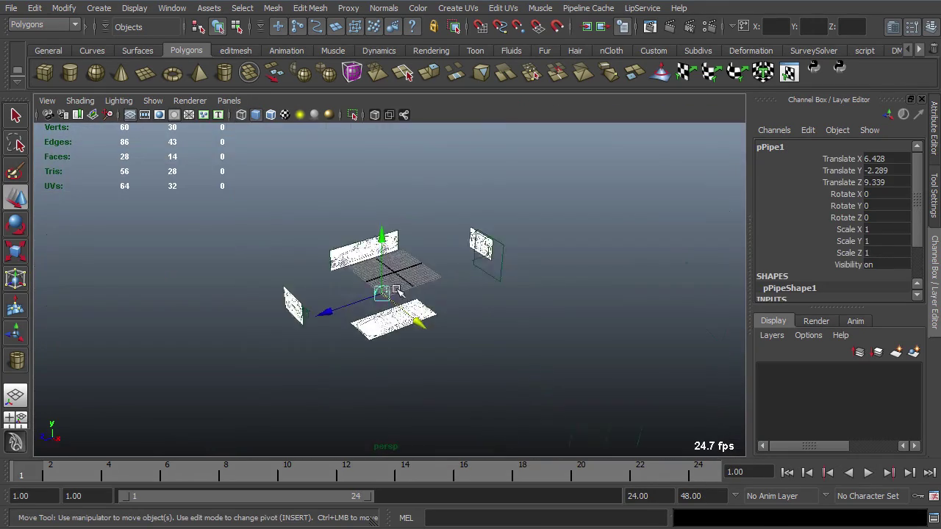
{"action": "left_click_drag", "start_coordinate": [396, 290], "coordinate": [309, 294], "text": "alt"}
{"action": "right_click_drag", "start_coordinate": [309, 294], "coordinate": [399, 296], "text": "alt"}
{"action": "middle_click_drag", "start_coordinate": [399, 296], "coordinate": [383, 340], "text": "alt"}
{"action": "left_click", "coordinate": [440, 305]}
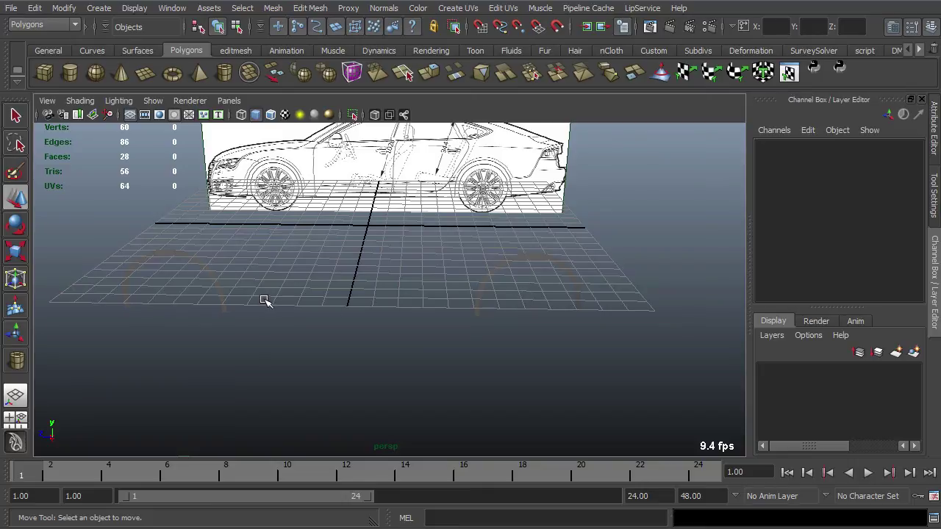
{"action": "scroll", "coordinate": [288, 328], "scroll_direction": "down", "scroll_amount": 2}
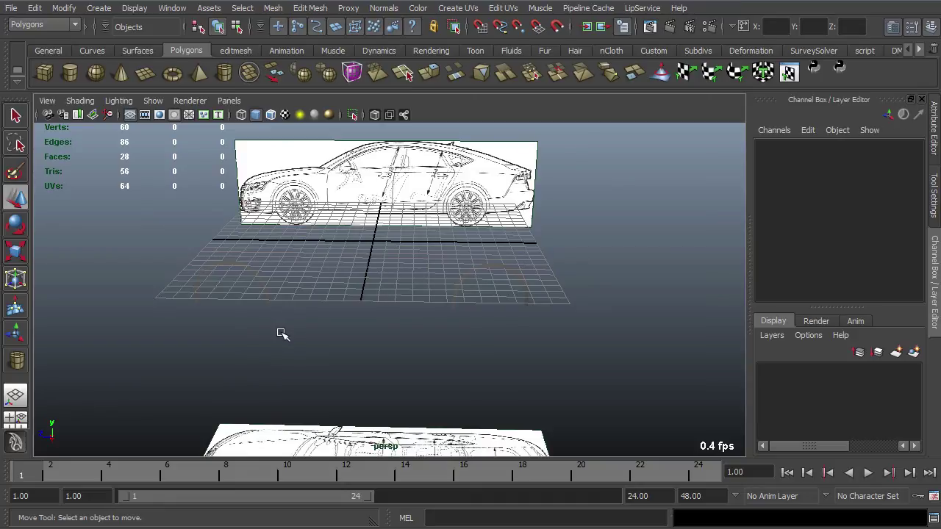
{"action": "left_click_drag", "start_coordinate": [294, 333], "coordinate": [339, 326], "text": "alt"}
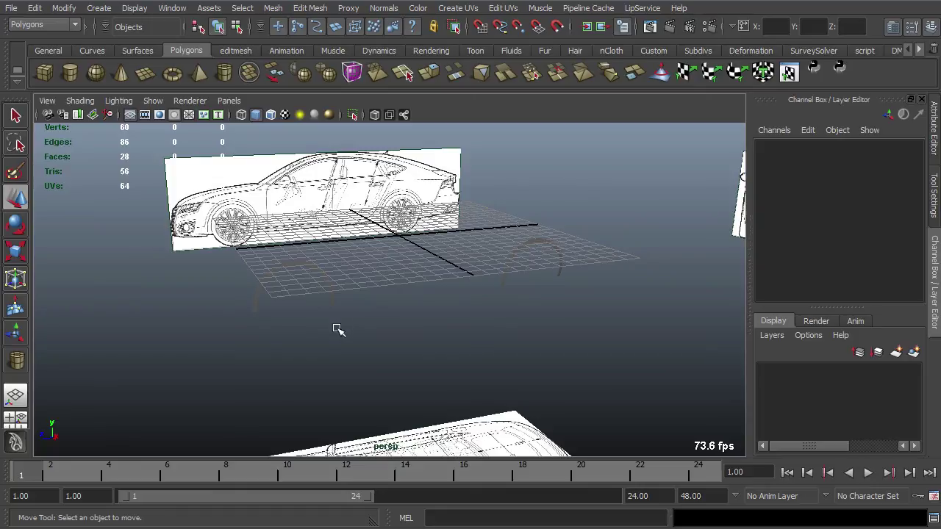